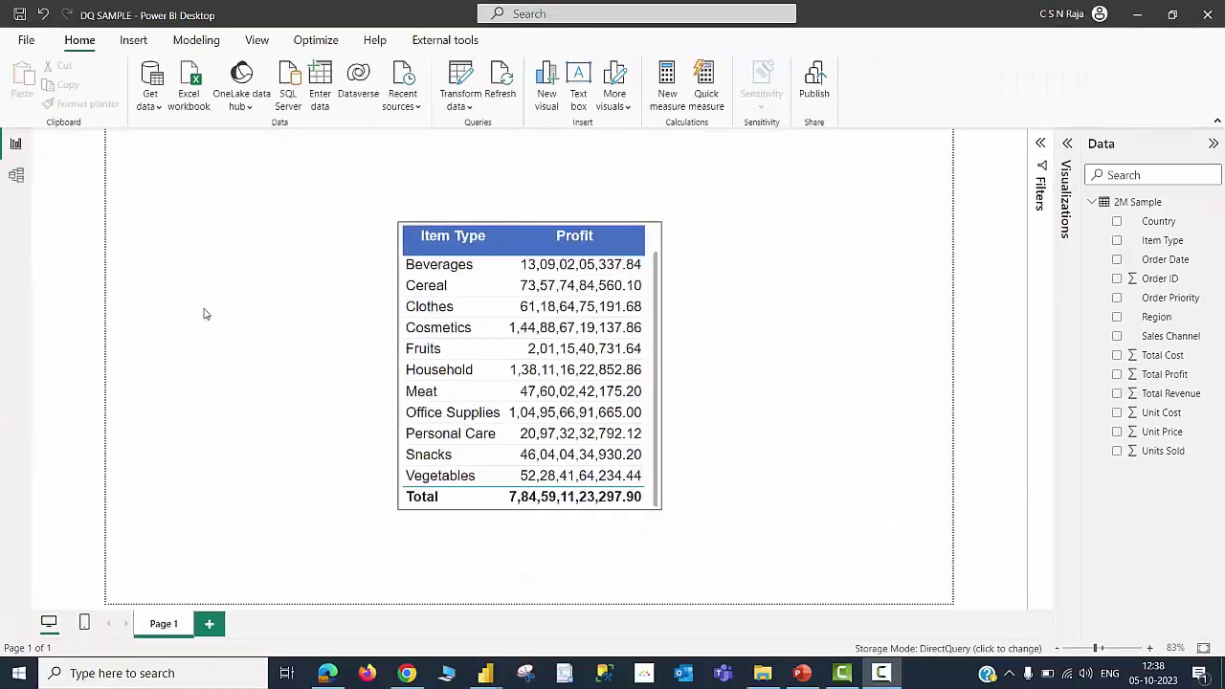
Confirm in Model view that DQ SAMPLE's table uses DirectQuery, then switch to the IMPORT SAMPLE file.
{"action": "left_click", "coordinate": [36, 398]}
{"action": "mouse_move", "coordinate": [361, 155]}
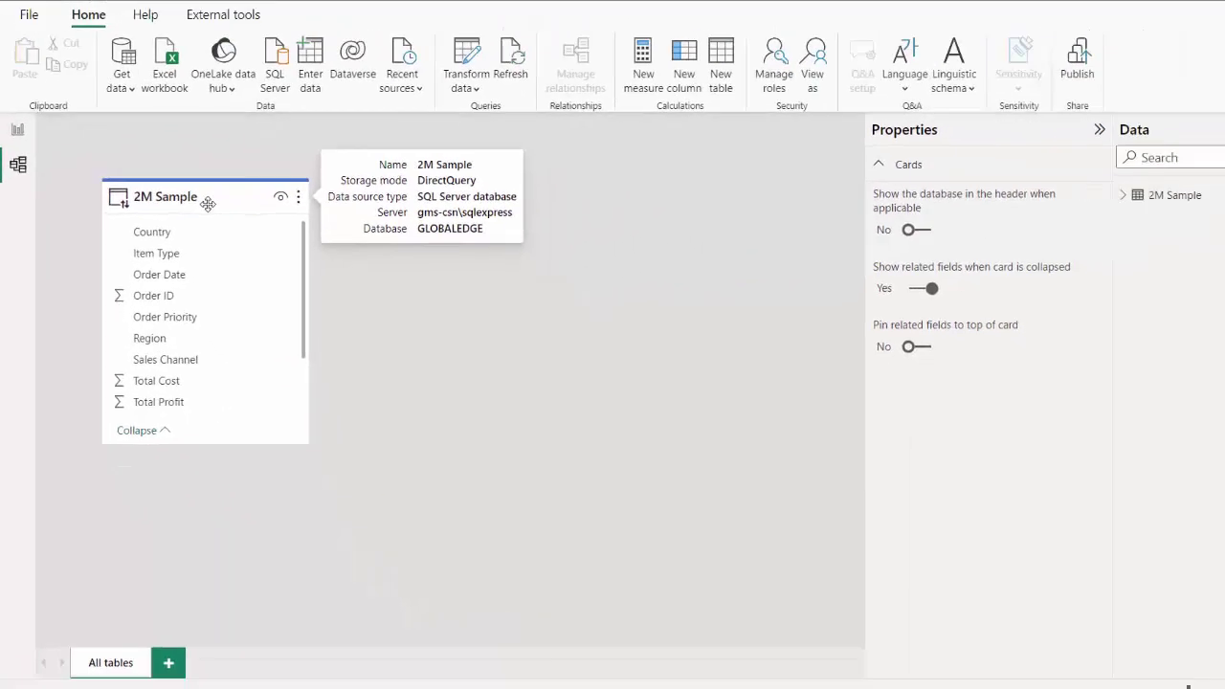
{"action": "left_click", "coordinate": [15, 143]}
{"action": "mouse_move", "coordinate": [486, 672]}
{"action": "left_click", "coordinate": [518, 623]}
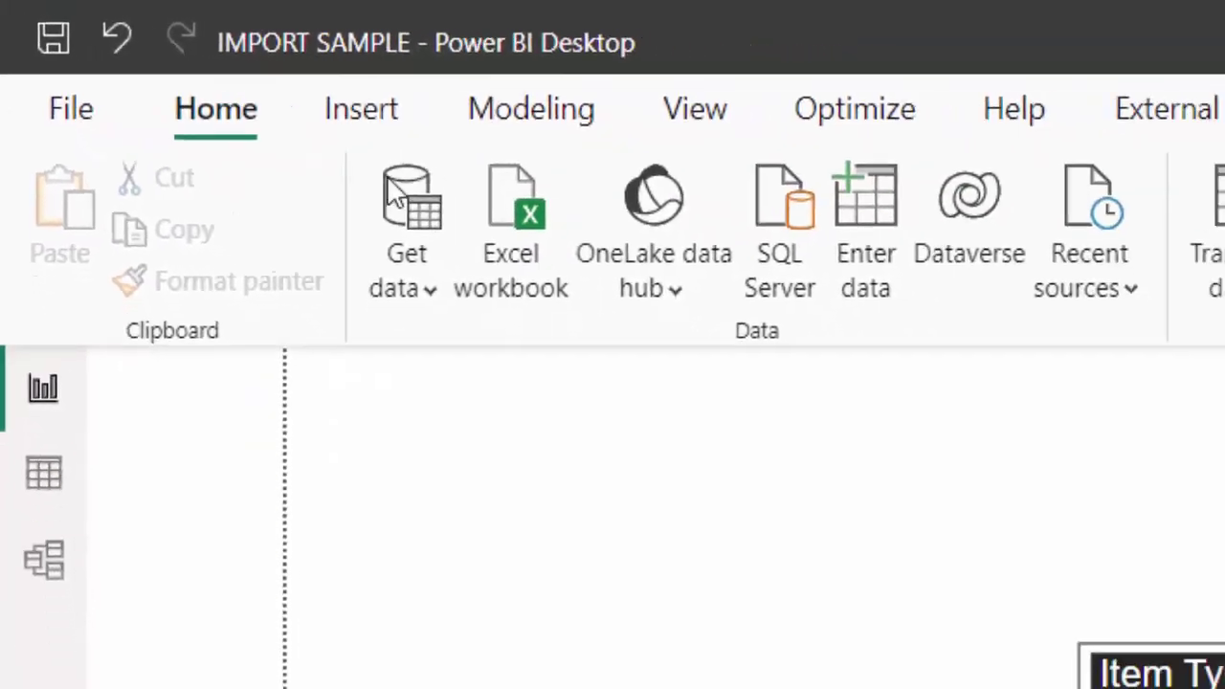
Confirm IMPORT SAMPLE's table uses Import mode and view the 2M Sample table's data rows.
{"action": "left_click", "coordinate": [45, 574]}
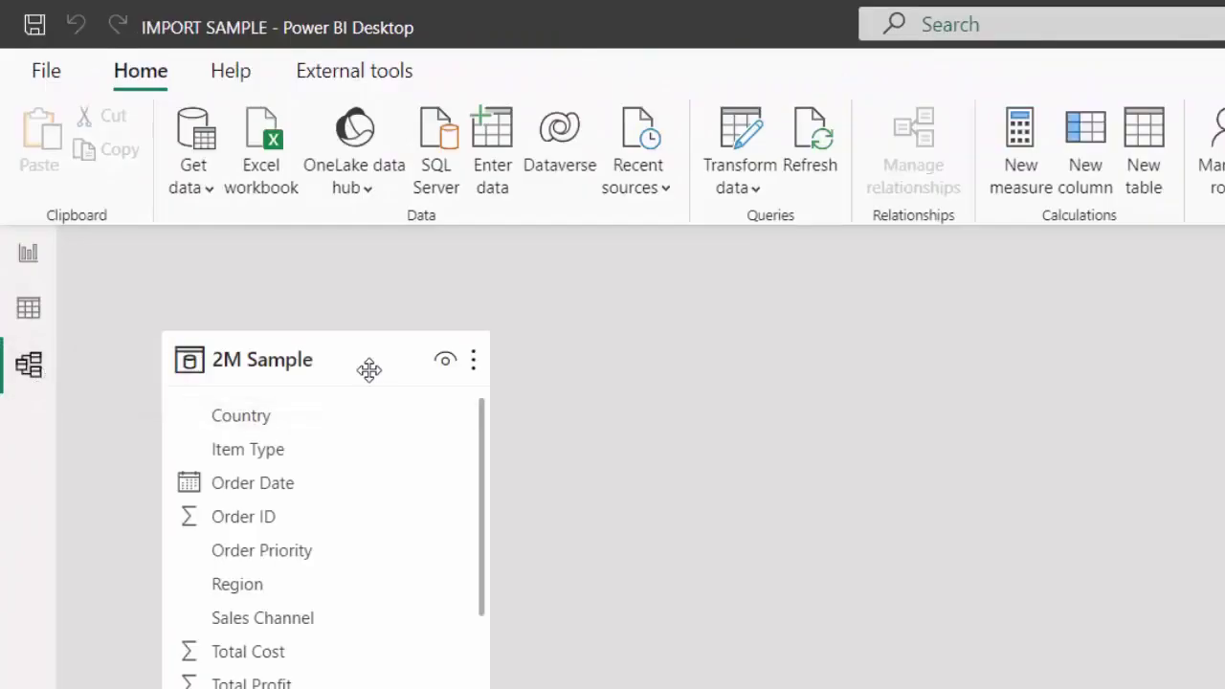
{"action": "mouse_move", "coordinate": [369, 369]}
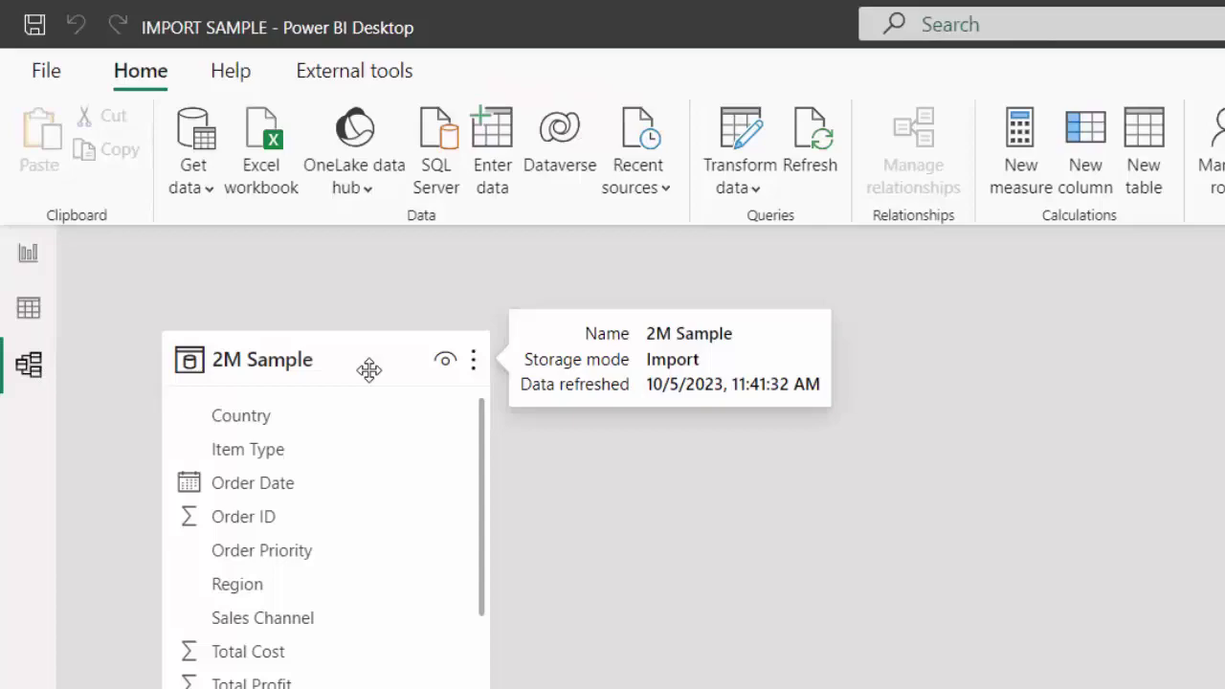
{"action": "left_click", "coordinate": [27, 307]}
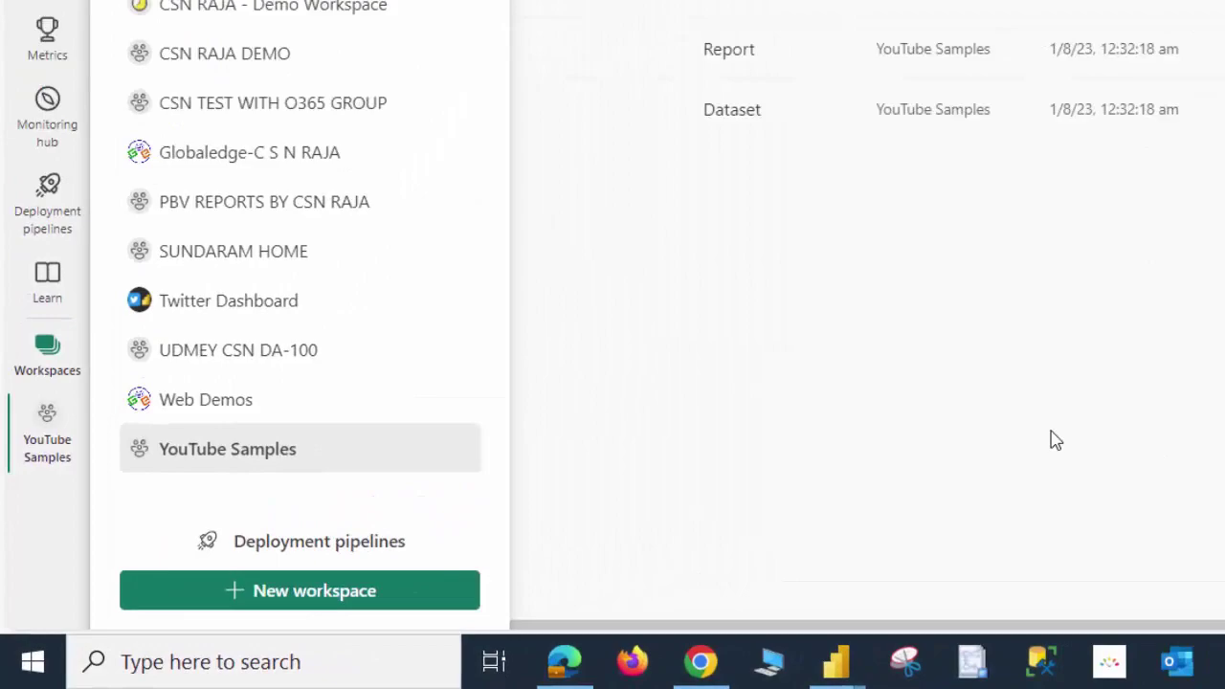
Check the account's Pro licence from the profile avatar, then close the account panel.
{"action": "left_click", "coordinate": [1167, 74]}
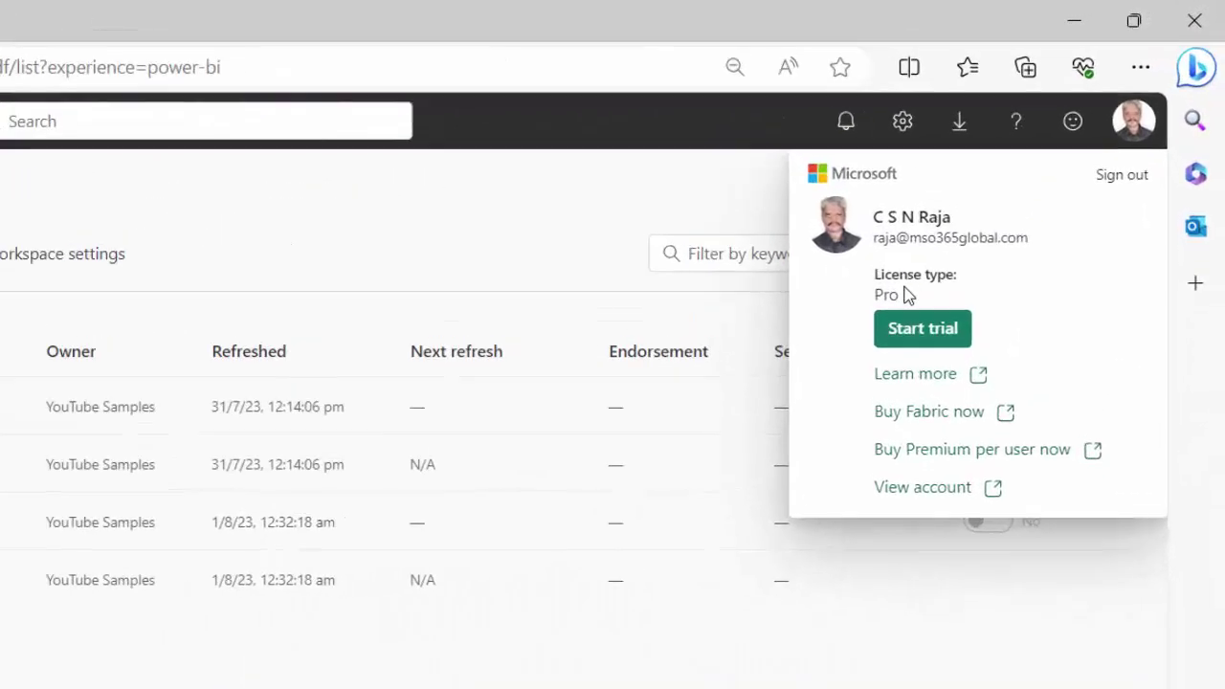
{"action": "left_click", "coordinate": [489, 462]}
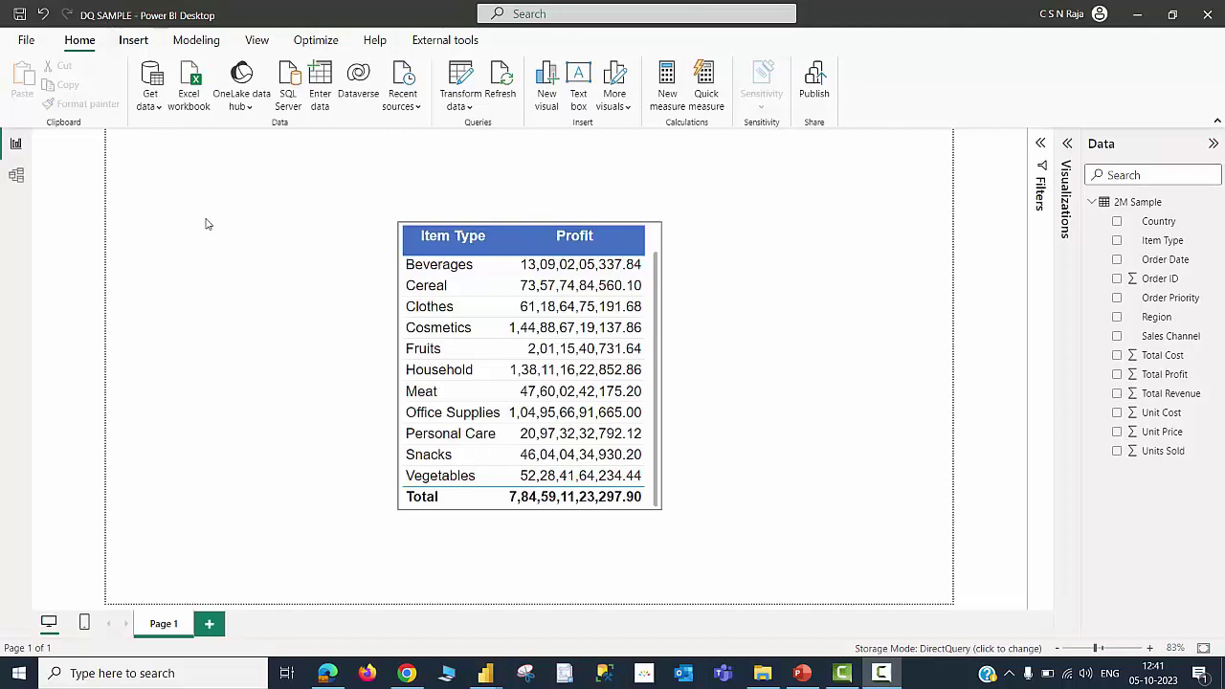
Publish DQ SAMPLE, choosing YouTube Samples as the destination workspace.
{"action": "left_click", "coordinate": [814, 84]}
{"action": "left_click_drag", "start_coordinate": [820, 339], "coordinate": [822, 378]}
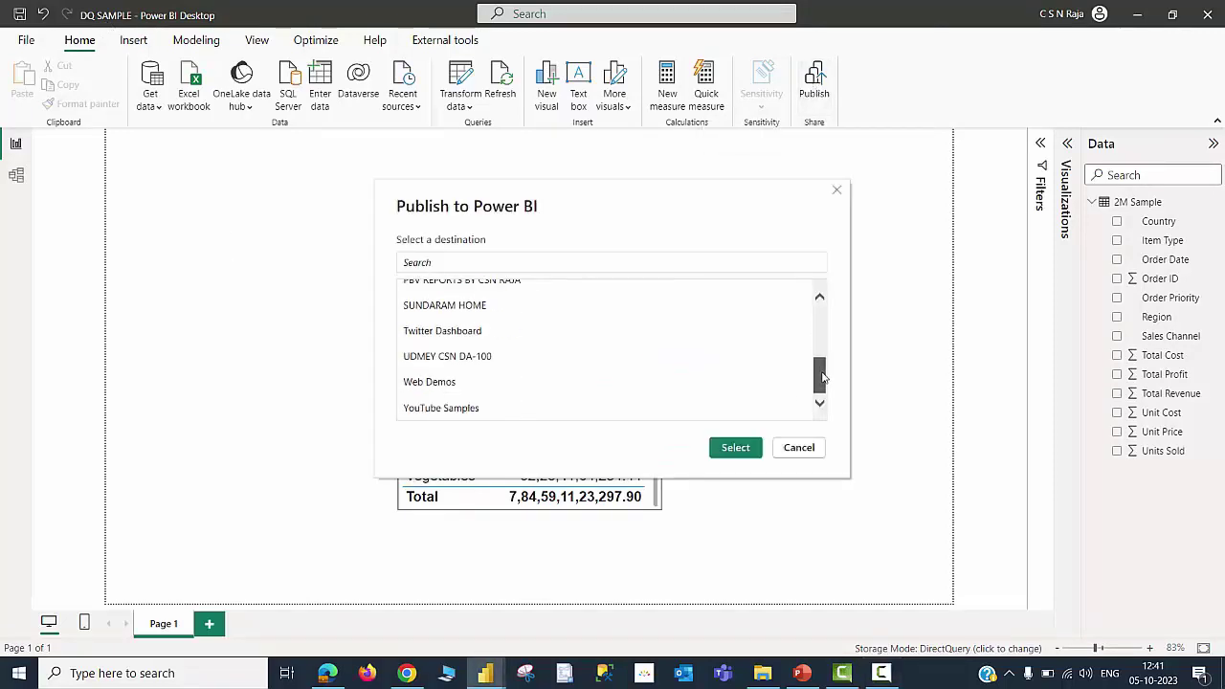
{"action": "left_click", "coordinate": [521, 419]}
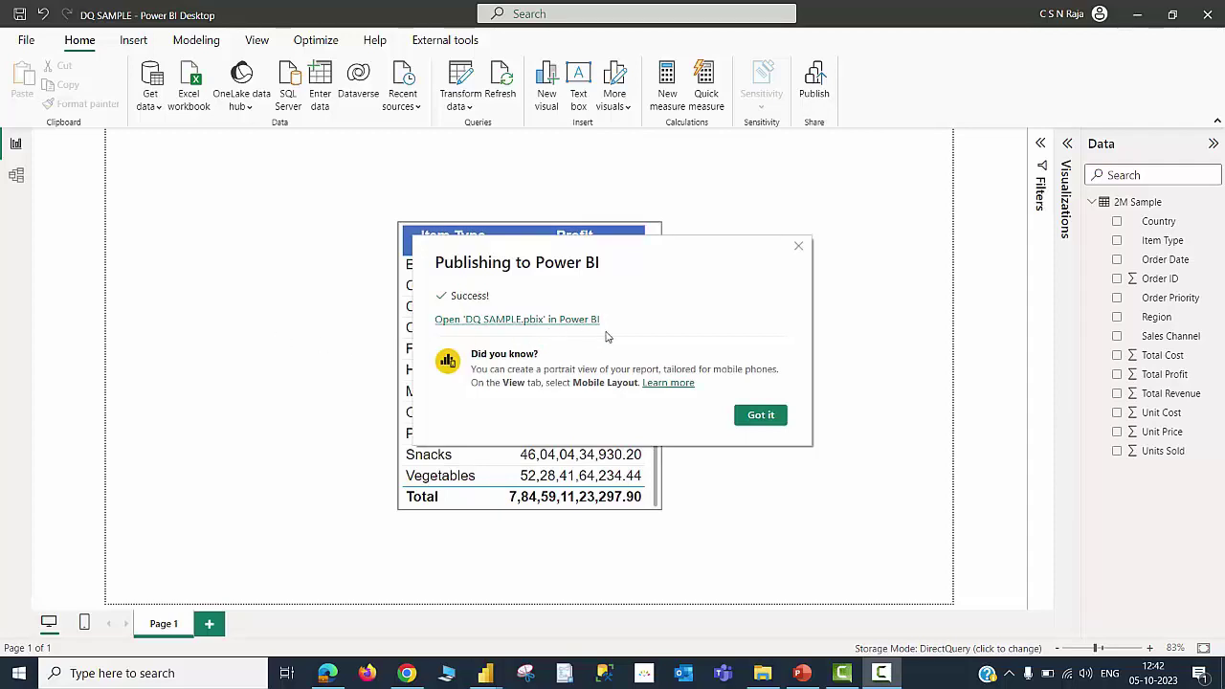
Open the published DQ SAMPLE.pbix in the browser's YouTube Samples workspace.
{"action": "left_click", "coordinate": [550, 320]}
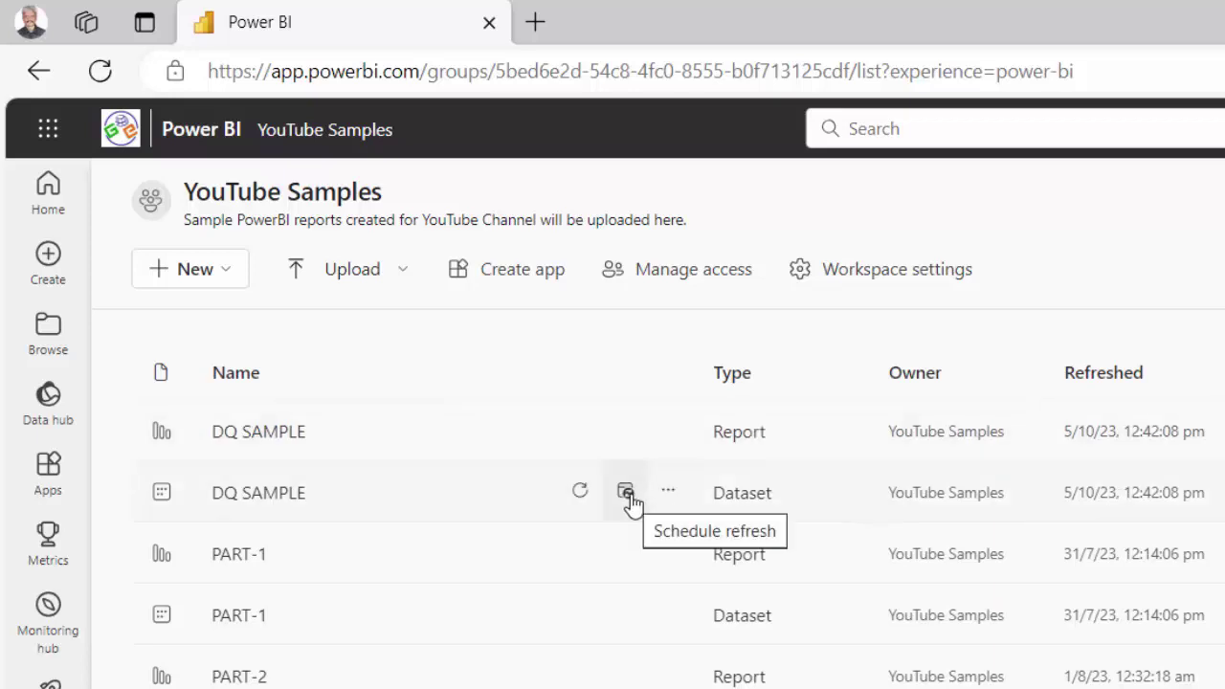
Open the DQ SAMPLE dataset settings and verify its SQL Server source maps to SQL (GLOBALEDGE) on CSN HP GATEWAY.
{"action": "left_click", "coordinate": [627, 493]}
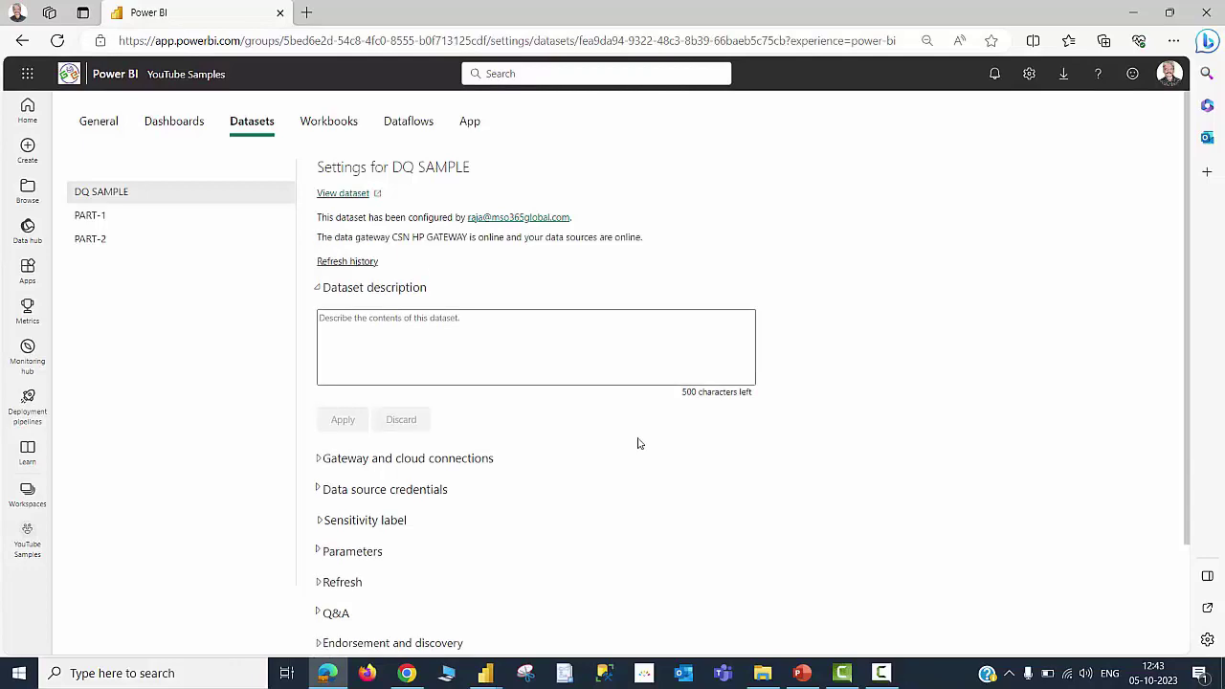
{"action": "left_click", "coordinate": [319, 460]}
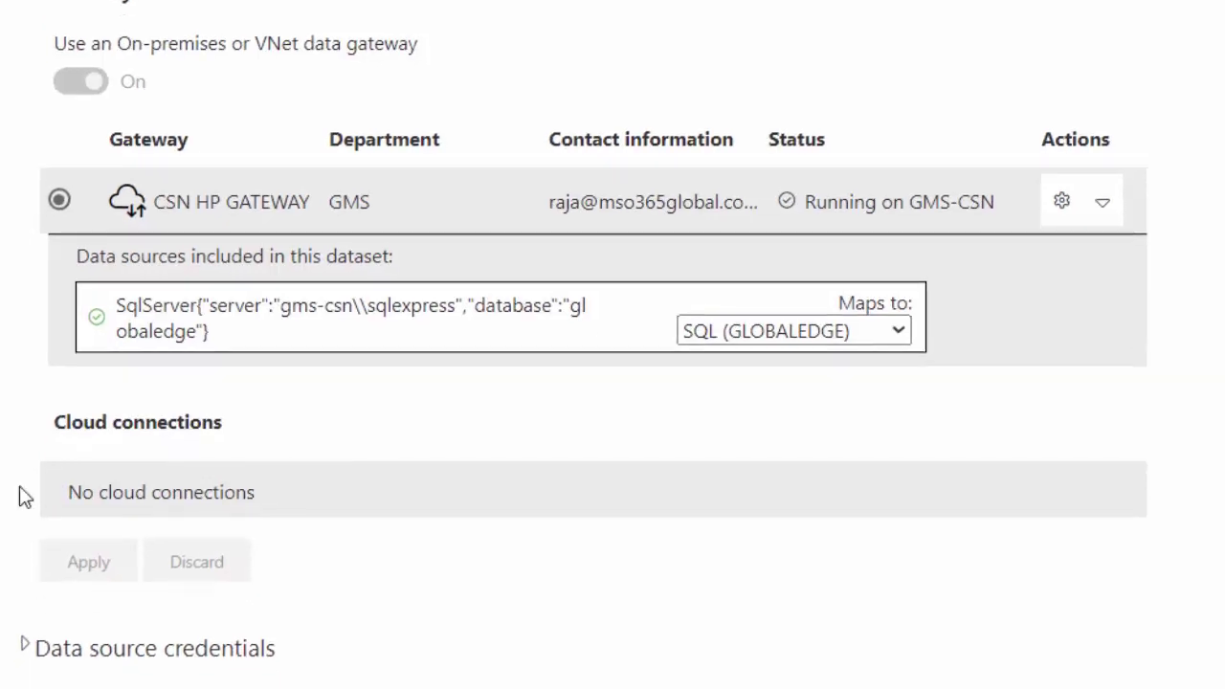
Set DQ SAMPLE's automatic refresh frequency to 15 minutes and apply it.
{"action": "scroll", "coordinate": [656, 406], "scroll_direction": "down", "scroll_amount": 5}
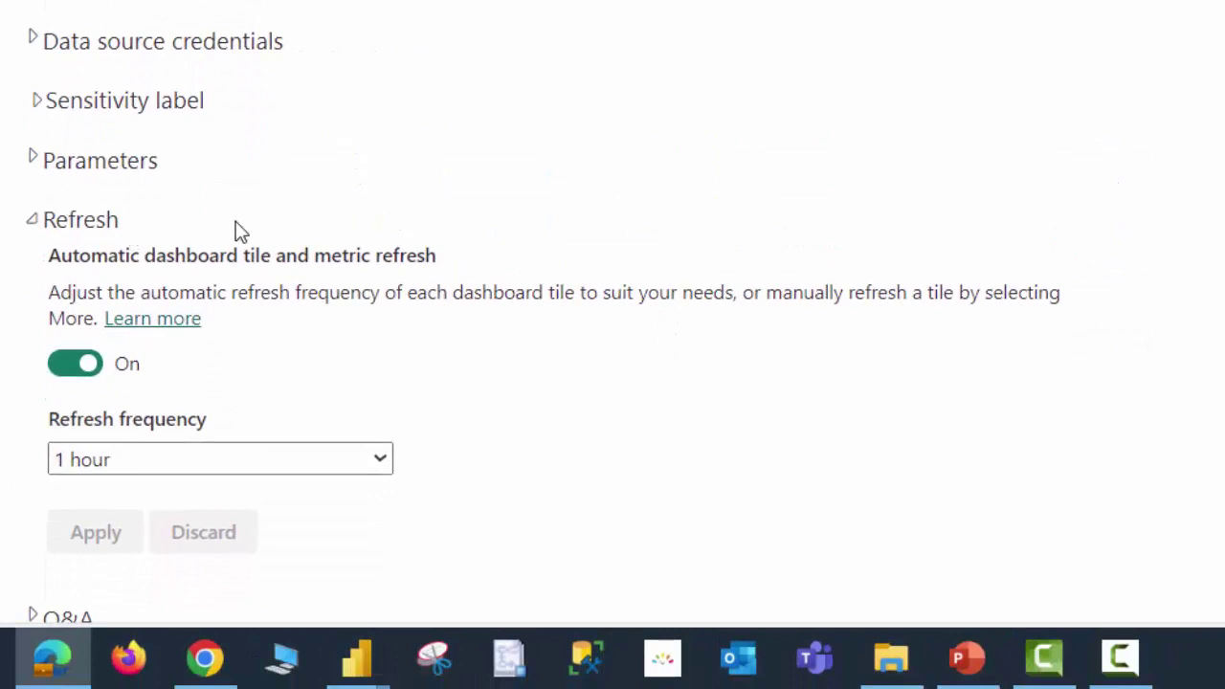
{"action": "scroll", "coordinate": [660, 177], "scroll_direction": "down", "scroll_amount": 3}
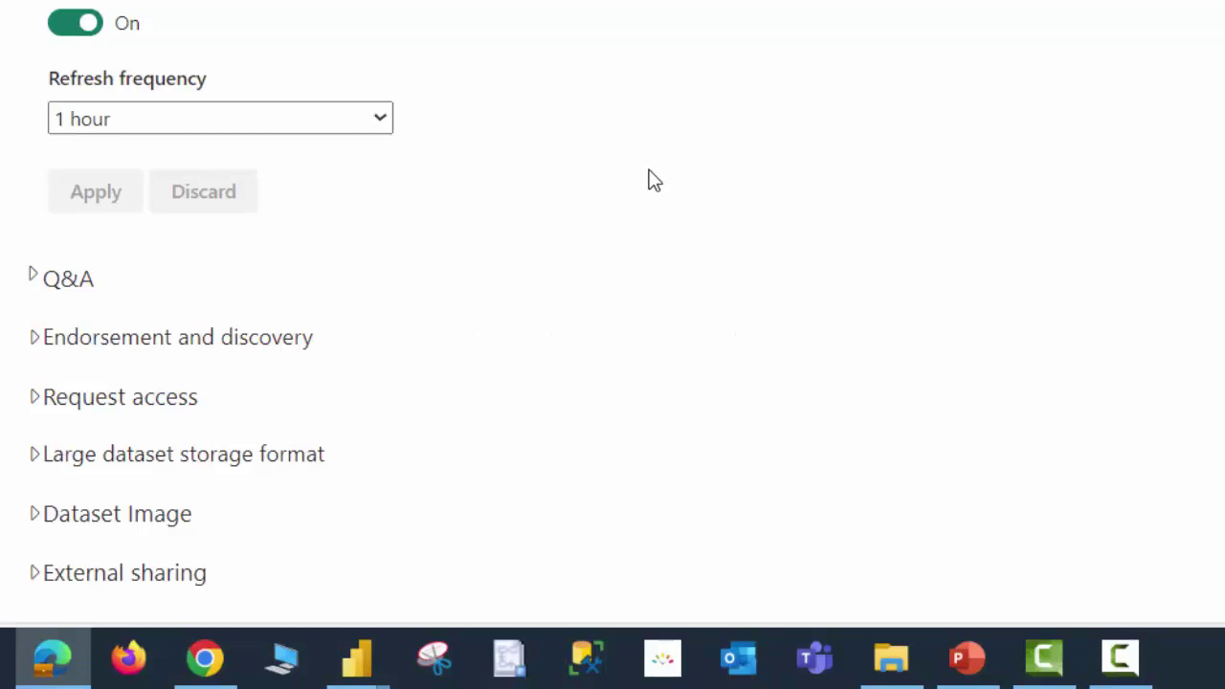
{"action": "left_click", "coordinate": [381, 121]}
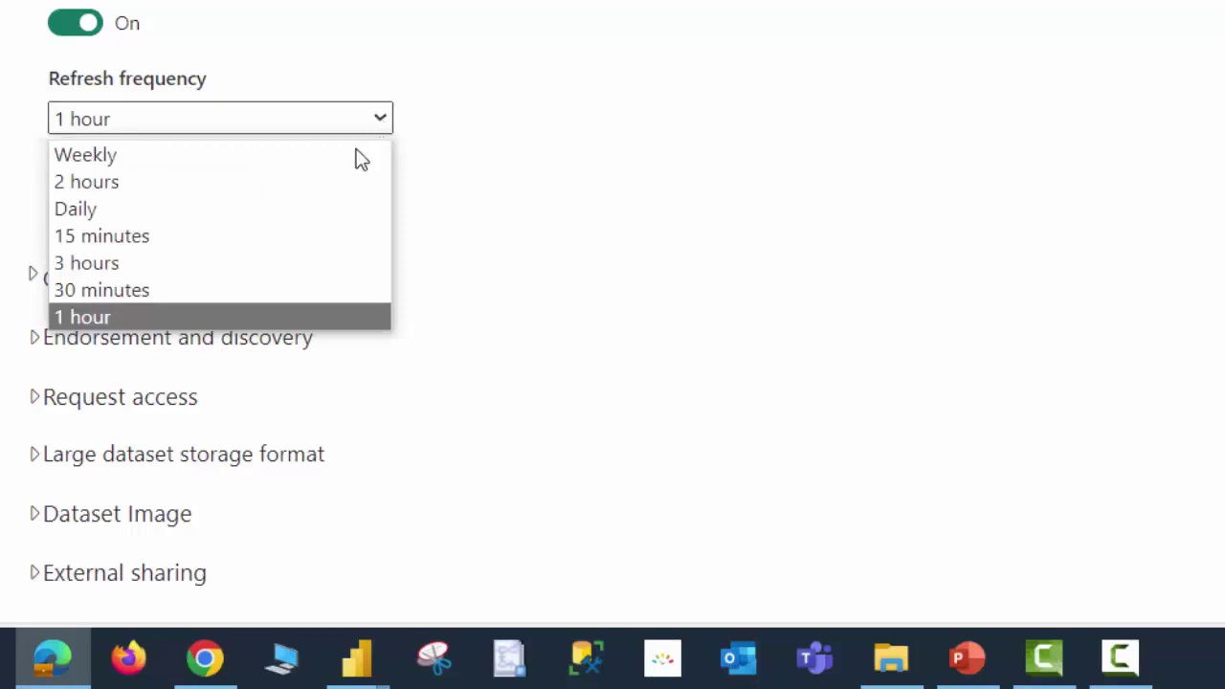
{"action": "left_click", "coordinate": [246, 235]}
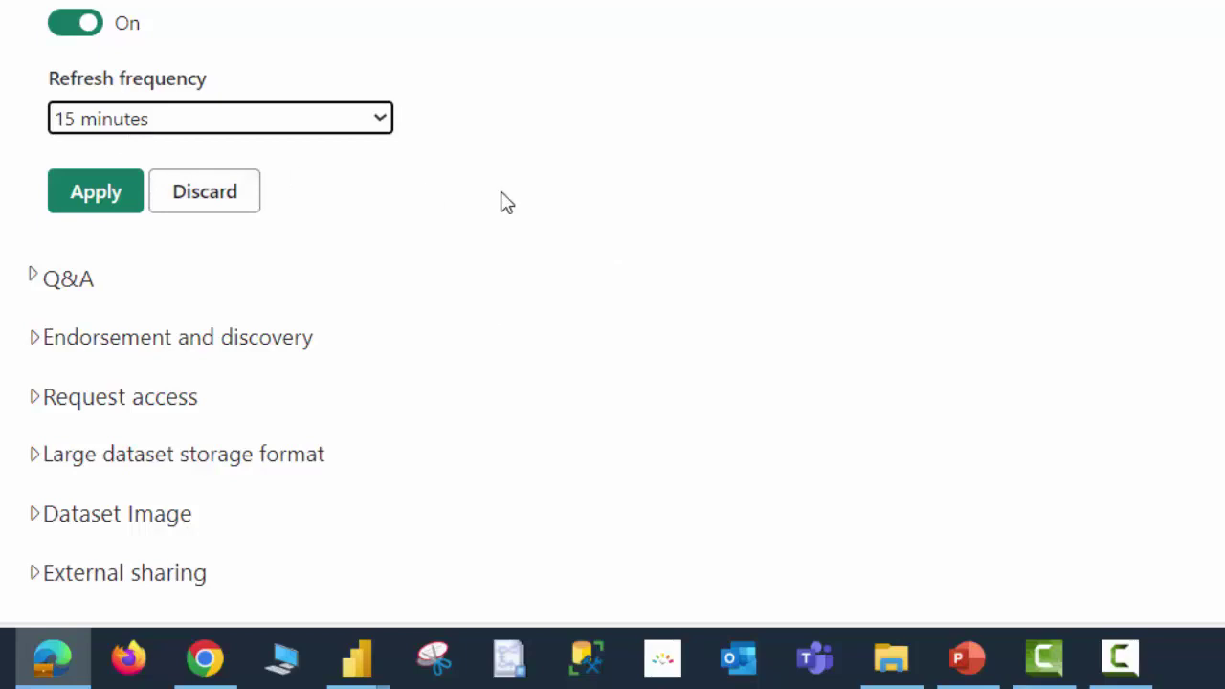
{"action": "left_click", "coordinate": [104, 199]}
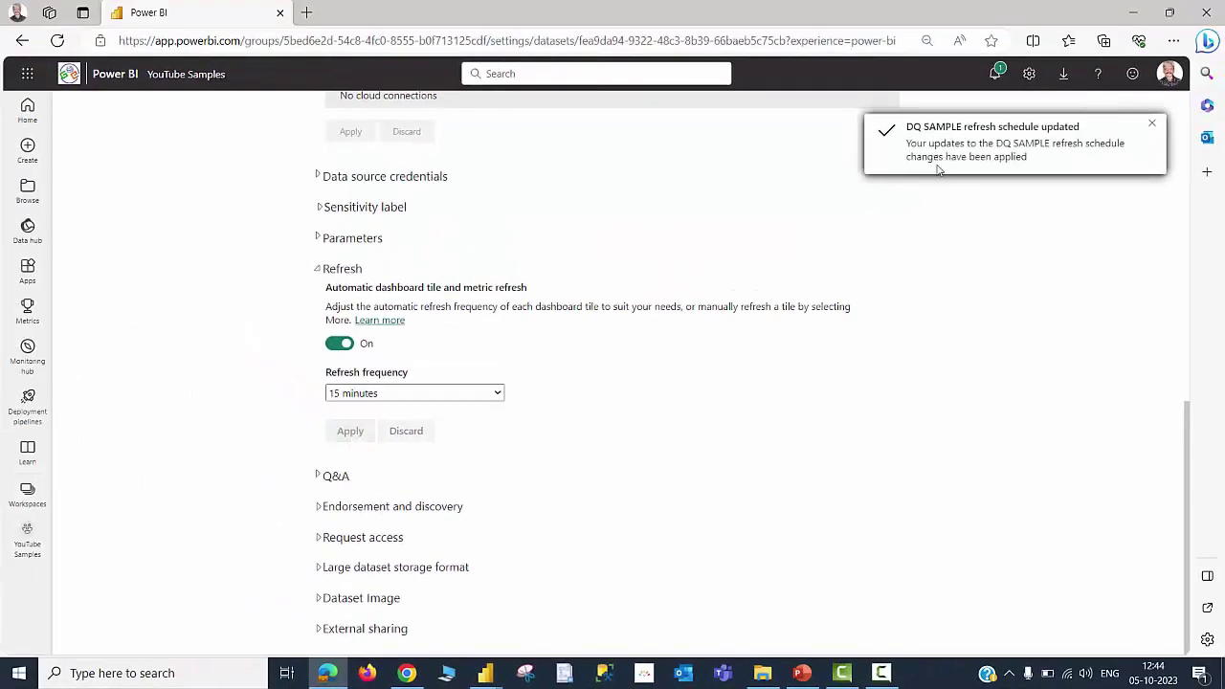
Check DQ SAMPLE's next refresh (12:59:38 pm) in YouTube Samples, then reopen its dataset settings.
{"action": "left_click", "coordinate": [28, 492]}
{"action": "left_click", "coordinate": [28, 538]}
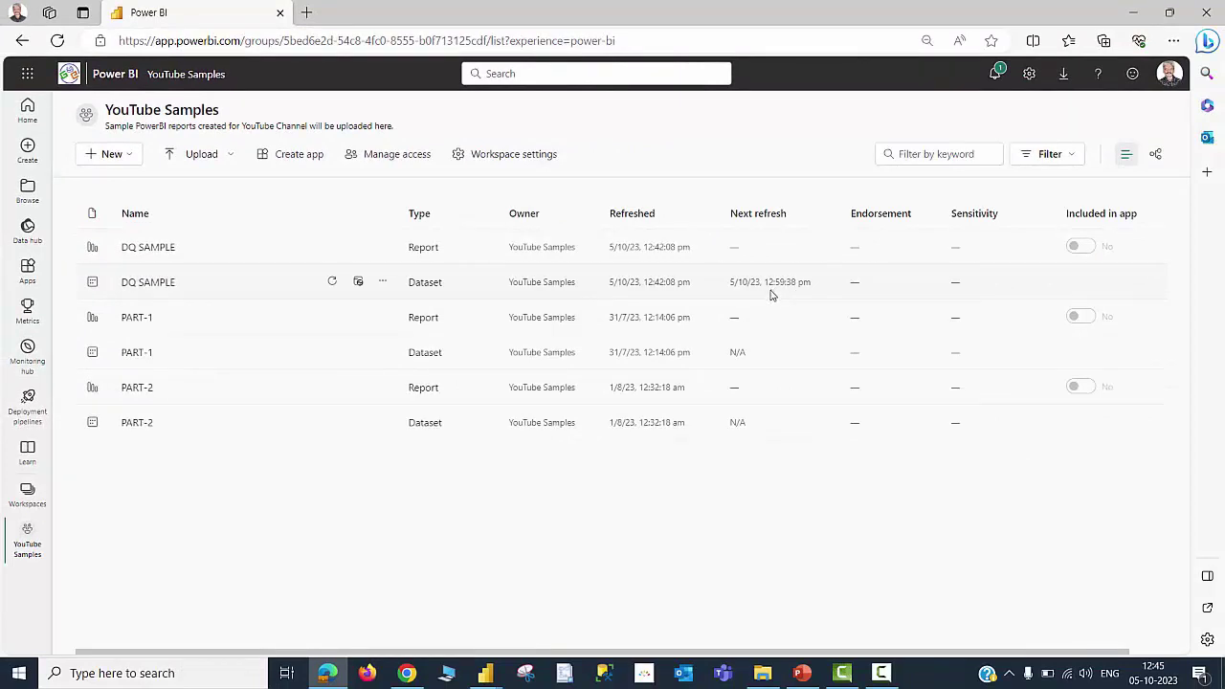
{"action": "left_click", "coordinate": [358, 283]}
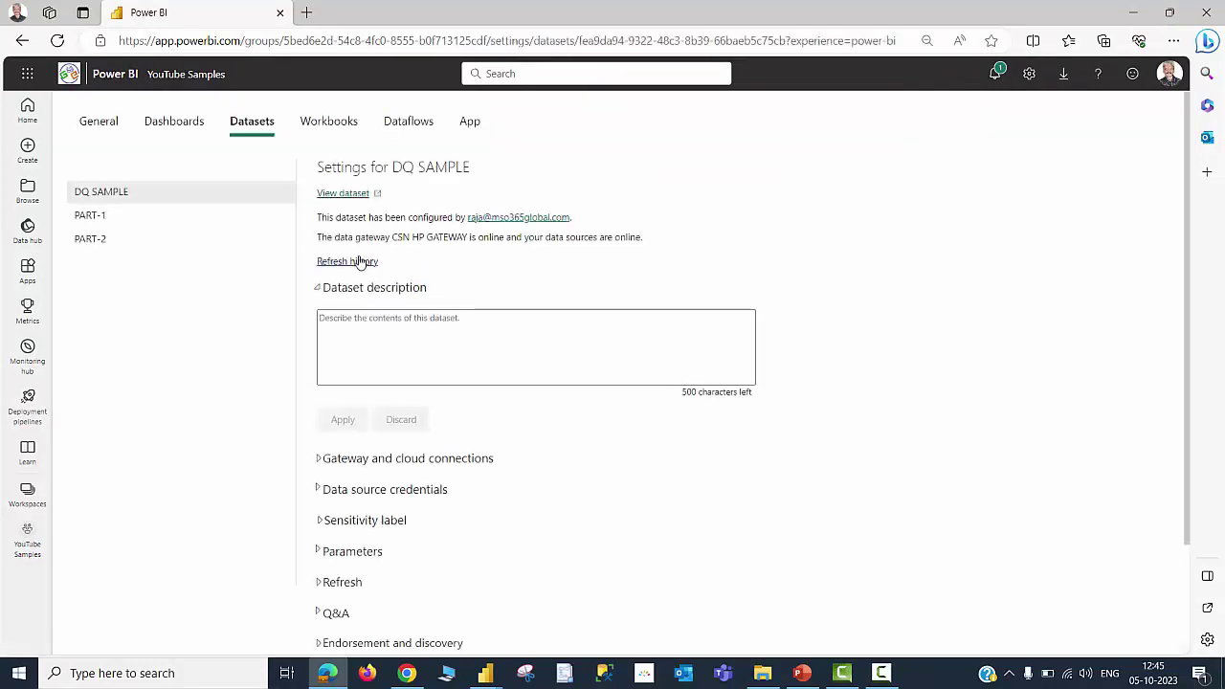
Review DQ SAMPLE's refresh history, then expand Refresh to show the 15-minute frequency options.
{"action": "left_click", "coordinate": [360, 262]}
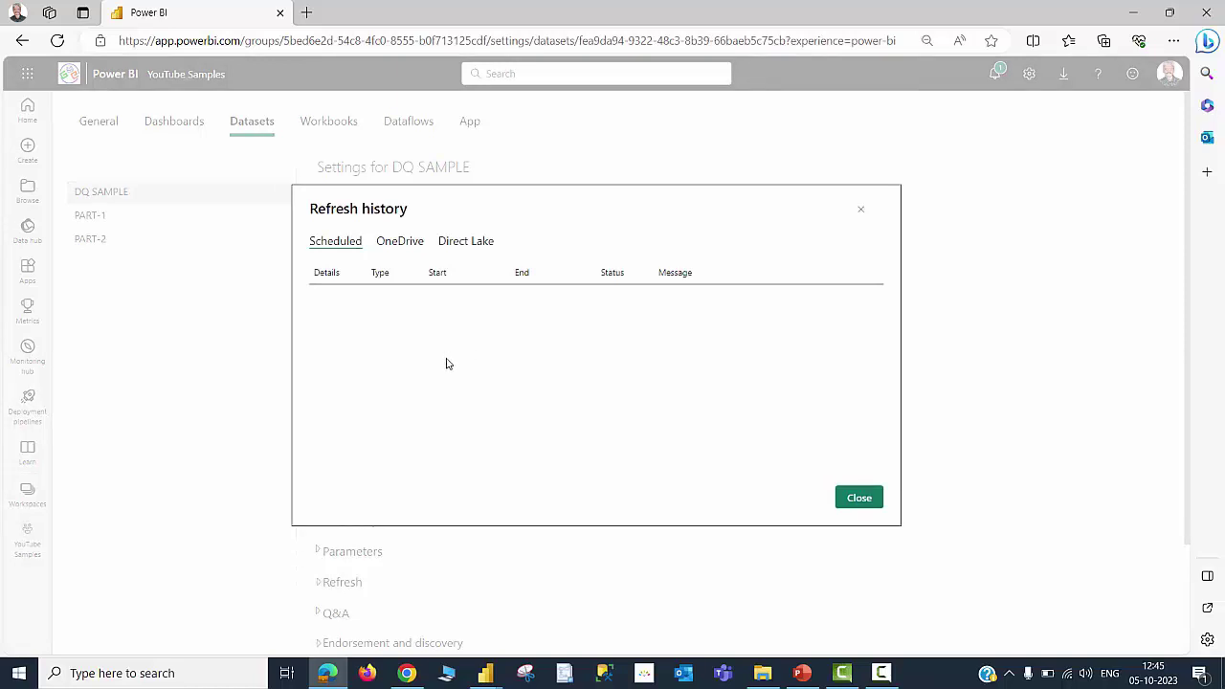
{"action": "key", "text": "Escape"}
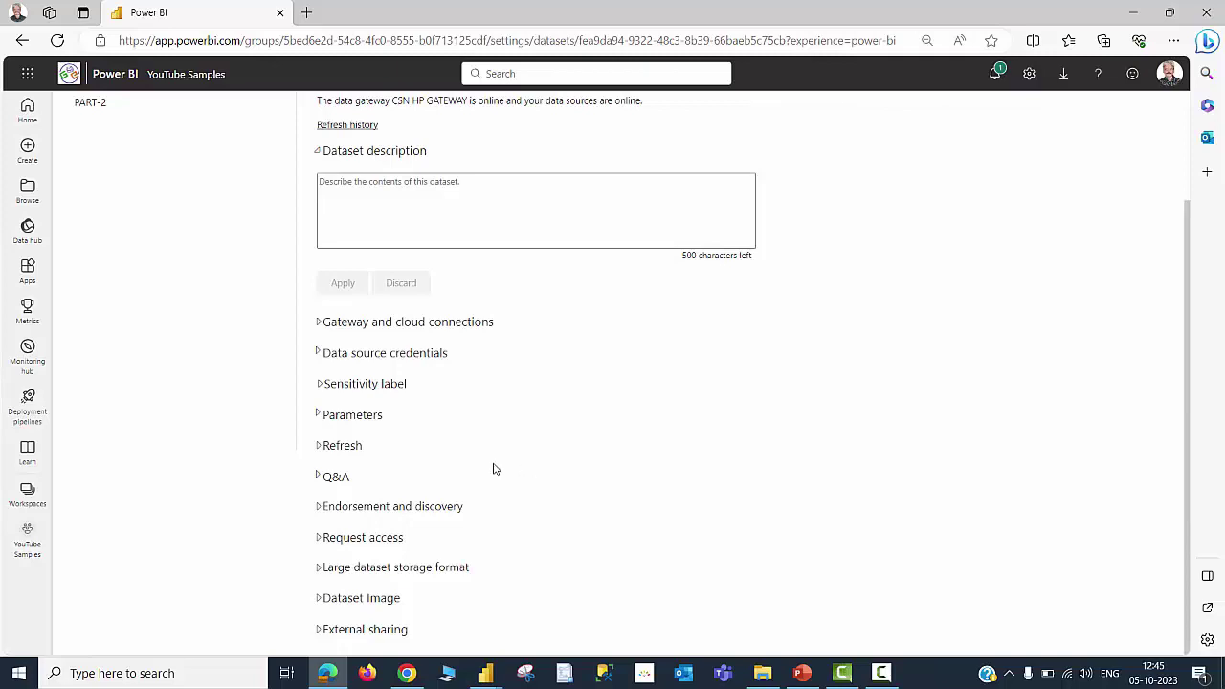
{"action": "left_click", "coordinate": [319, 448]}
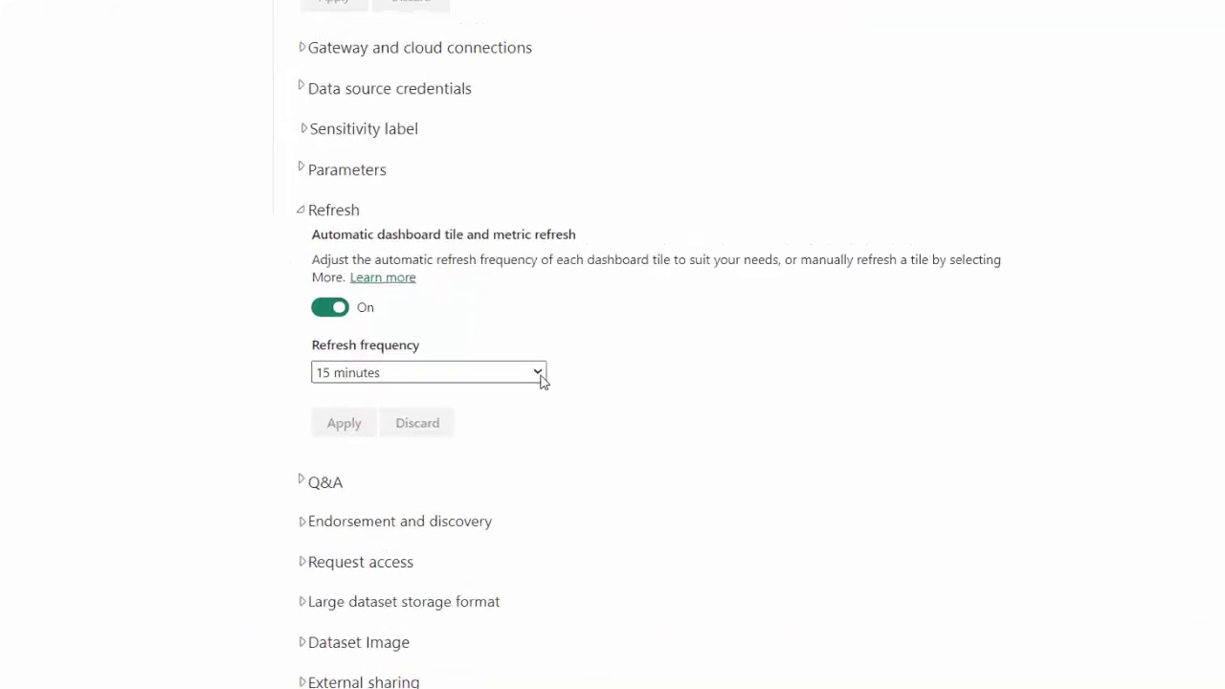
{"action": "left_click", "coordinate": [537, 373]}
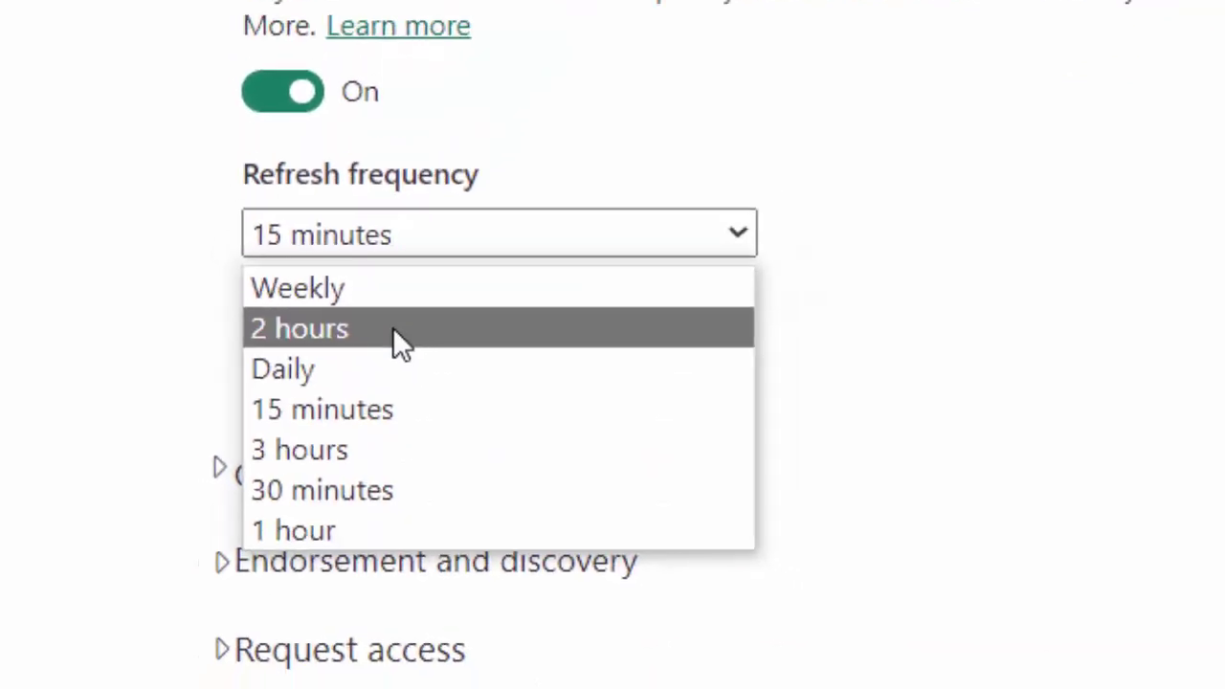
Set DQ SAMPLE's refresh to Daily and add eight 1:00 AM refresh time slots.
{"action": "left_click", "coordinate": [382, 369]}
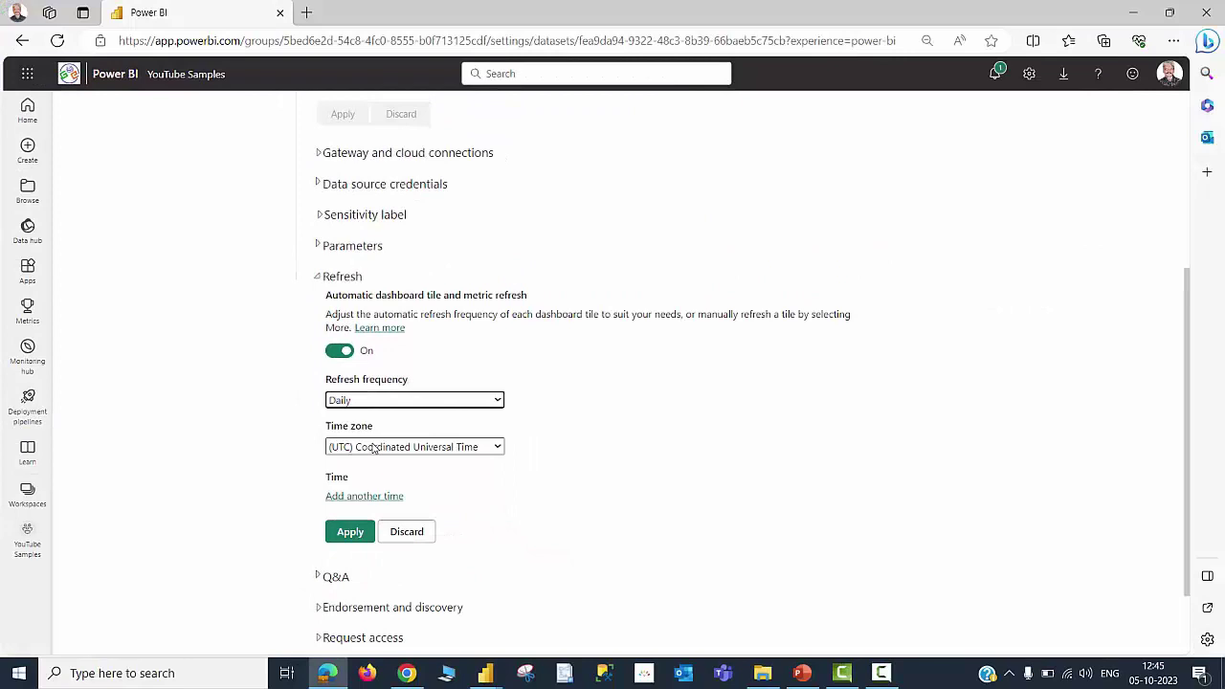
{"action": "scroll", "coordinate": [437, 418], "scroll_direction": "down", "scroll_amount": 1}
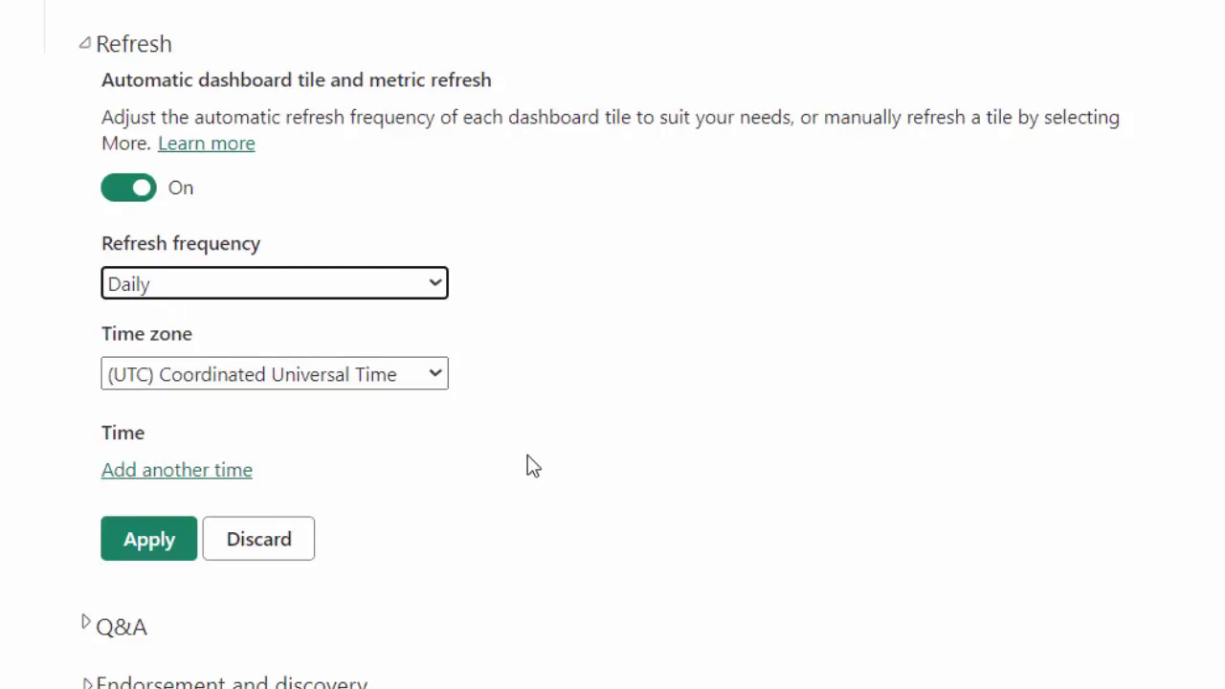
{"action": "left_click", "coordinate": [213, 470]}
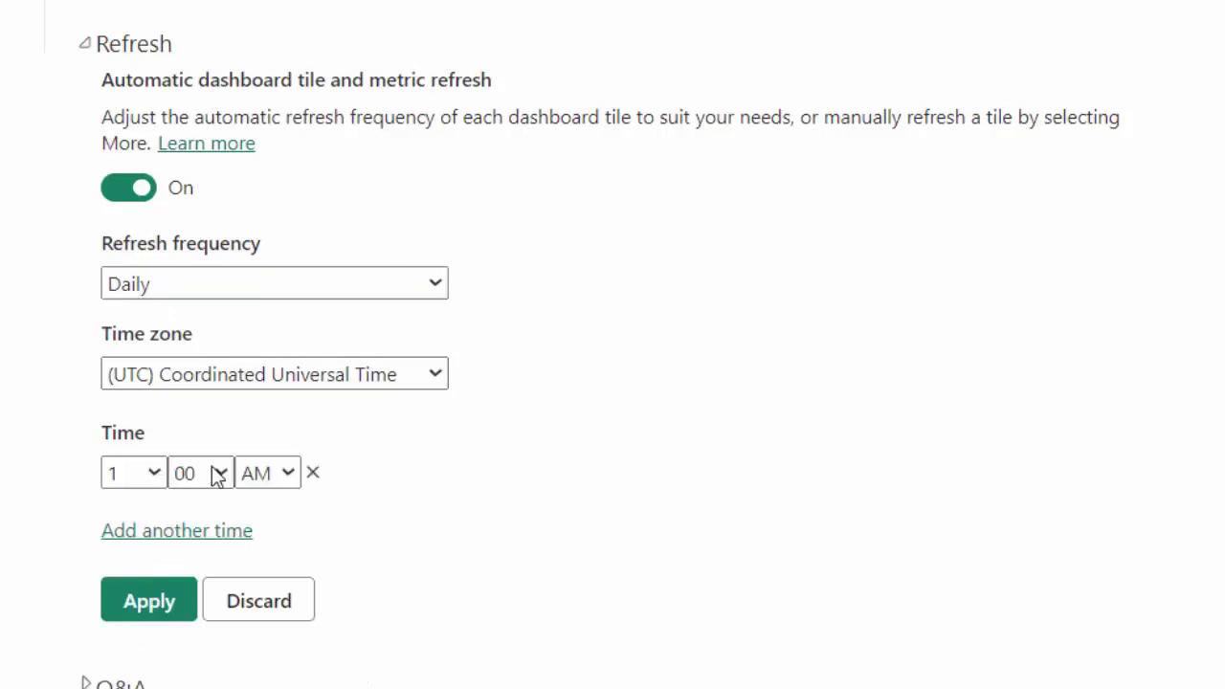
{"action": "left_click", "coordinate": [235, 532]}
{"action": "left_click", "coordinate": [281, 539]}
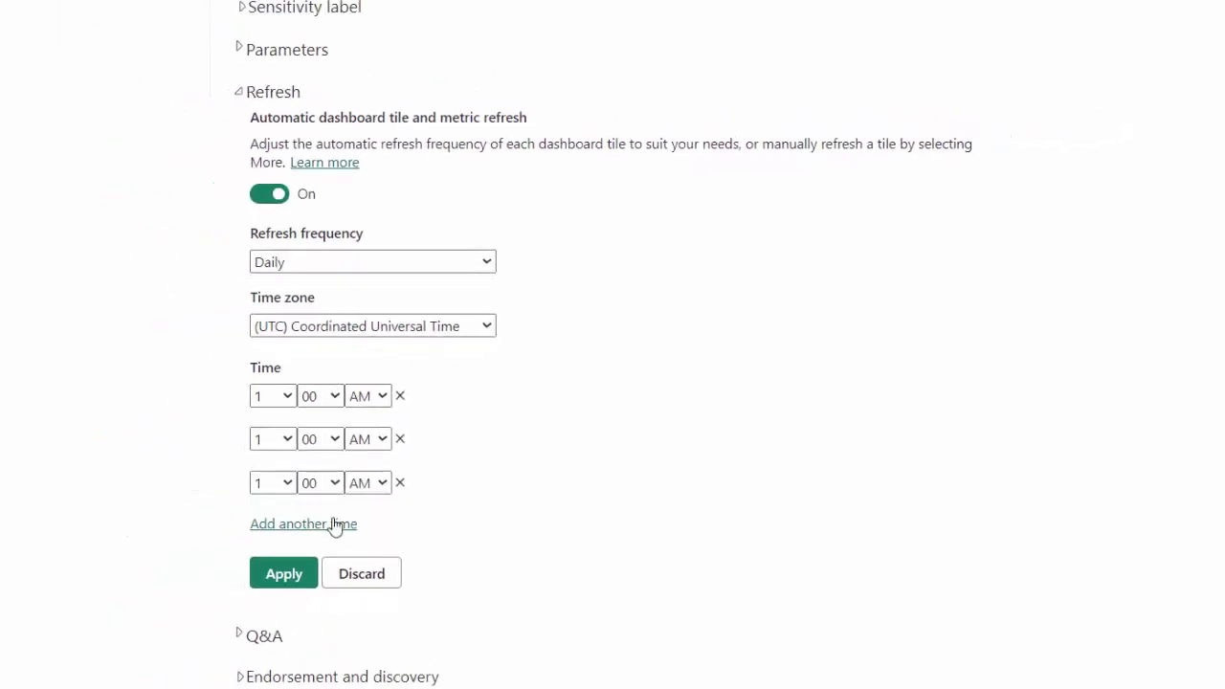
{"action": "left_click", "coordinate": [331, 522]}
{"action": "left_click", "coordinate": [326, 572]}
{"action": "left_click", "coordinate": [326, 612]}
{"action": "left_click", "coordinate": [326, 655]}
{"action": "scroll", "coordinate": [329, 460], "scroll_direction": "down", "scroll_amount": 2}
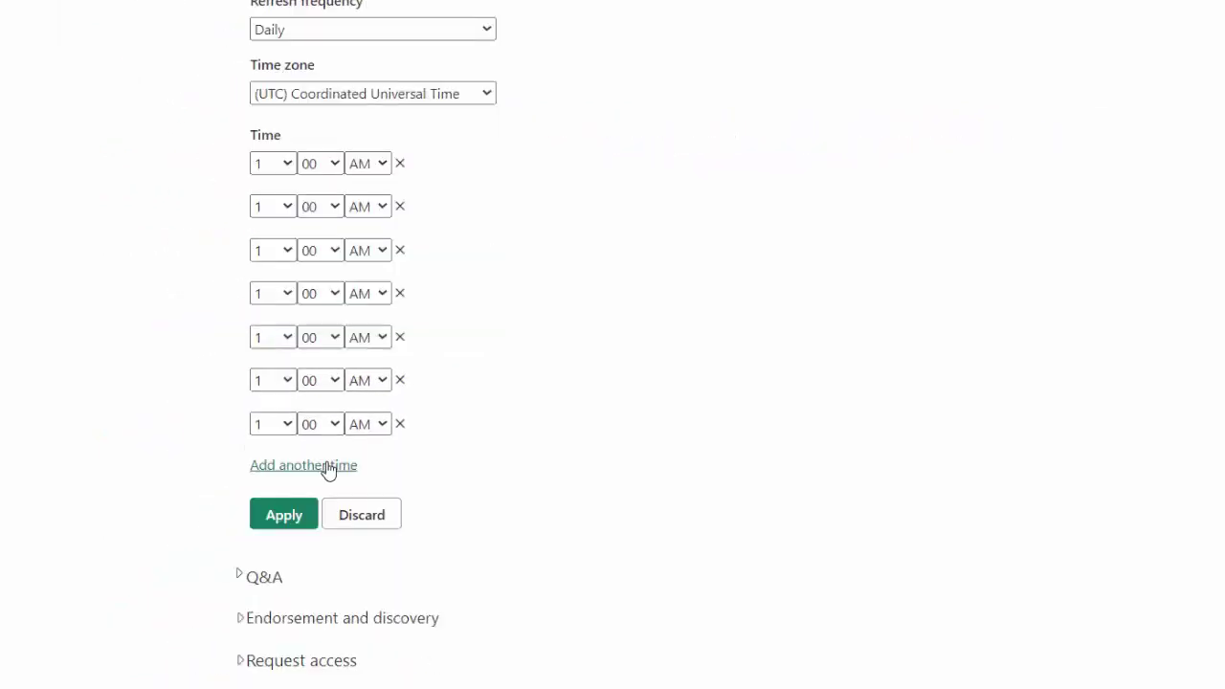
{"action": "left_click", "coordinate": [328, 465]}
{"action": "scroll", "coordinate": [421, 469], "scroll_direction": "down", "scroll_amount": 1}
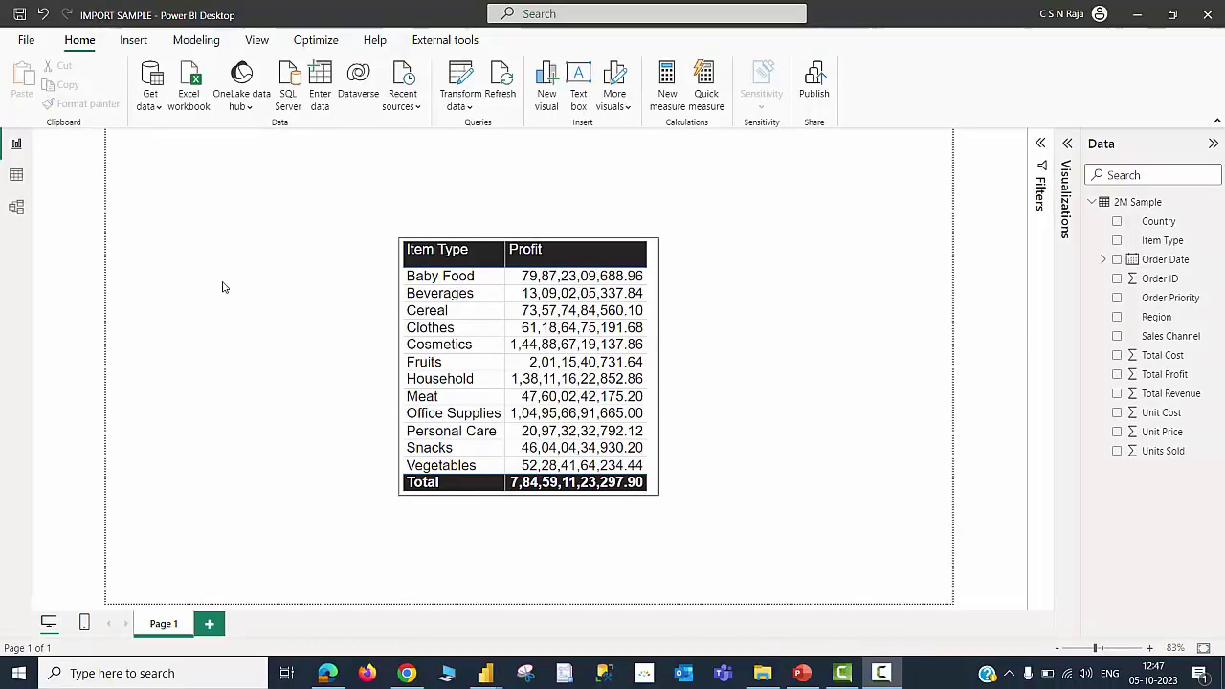
Save and publish IMPORT SAMPLE, then open its dataset settings in the service.
{"action": "left_click", "coordinate": [812, 84]}
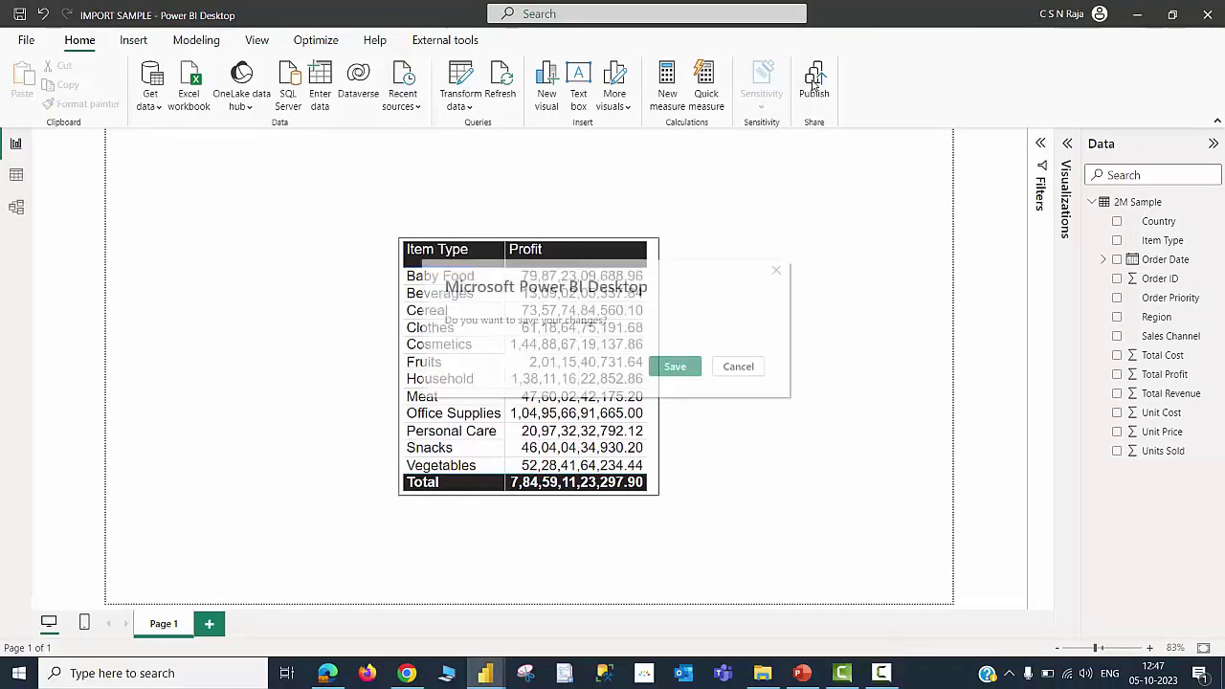
{"action": "left_click", "coordinate": [735, 405]}
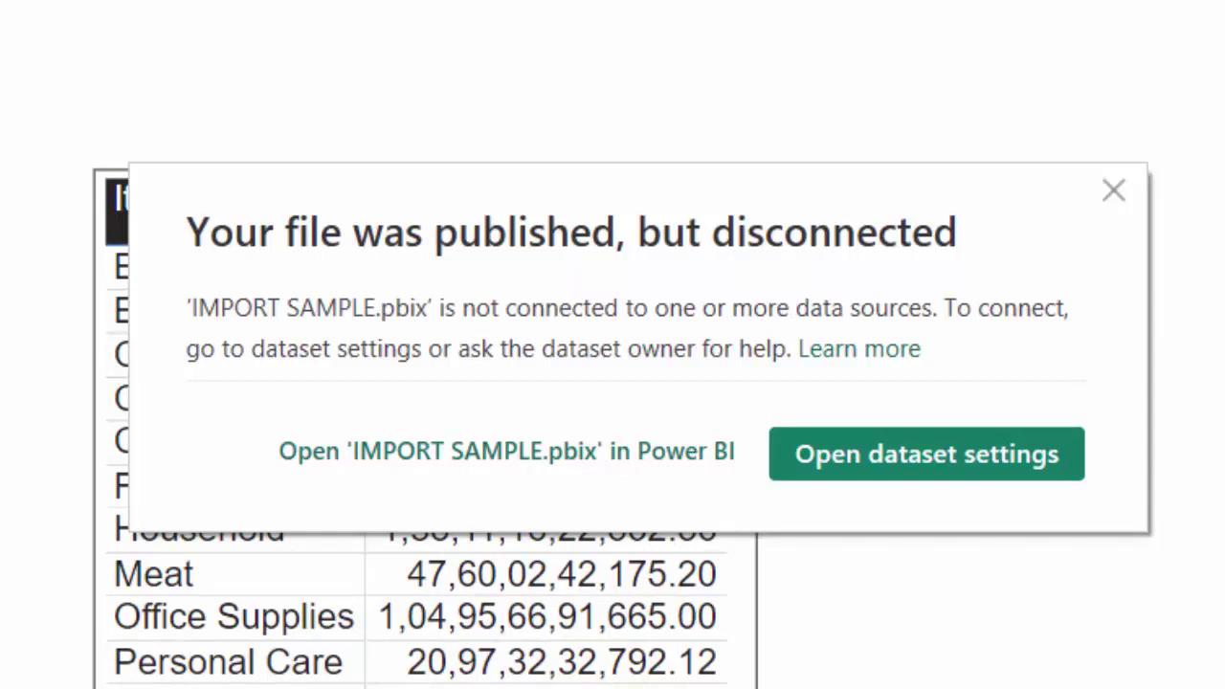
{"action": "left_click", "coordinate": [927, 467]}
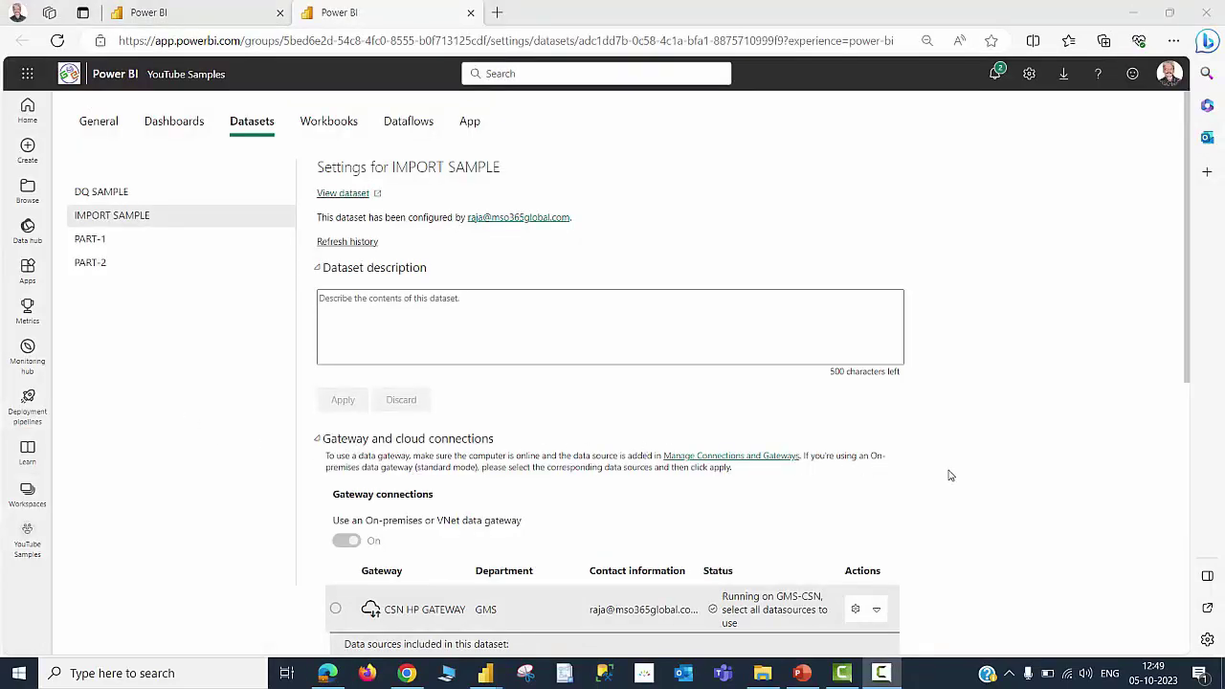
Map IMPORT SAMPLE's SQL Server source to the SQL (GLOBALEDGE) gateway connection and apply it.
{"action": "scroll", "coordinate": [950, 476], "scroll_direction": "down", "scroll_amount": 2}
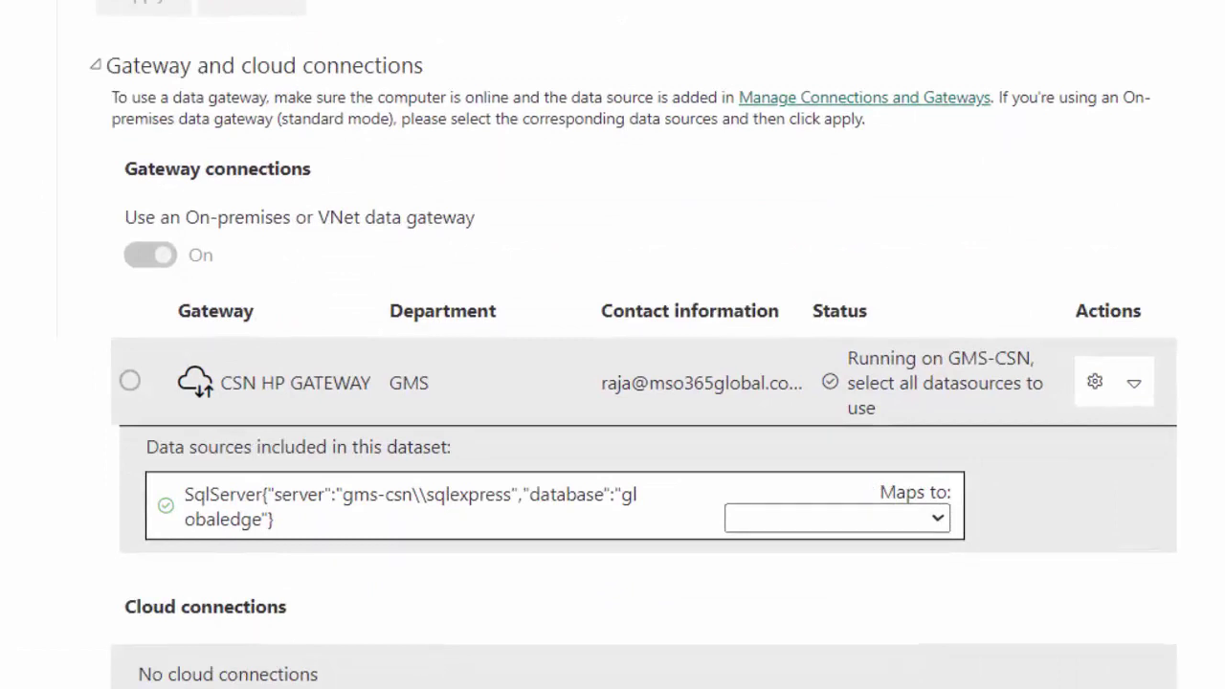
{"action": "left_click", "coordinate": [934, 520]}
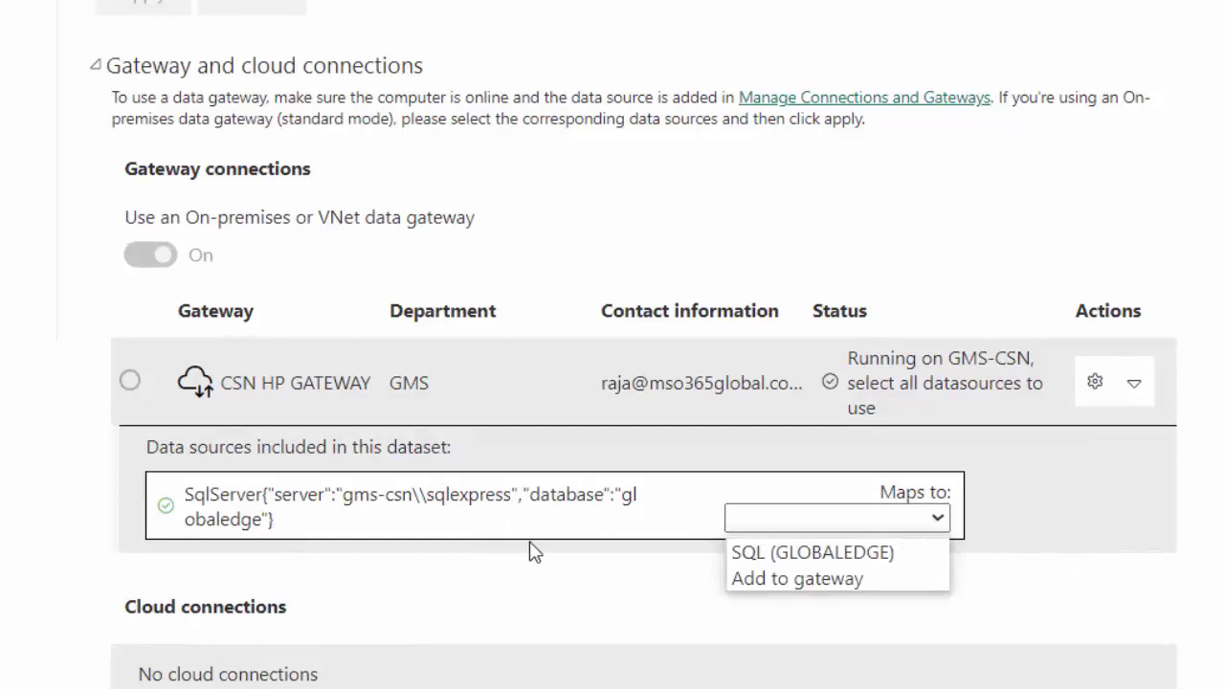
{"action": "left_click", "coordinate": [797, 556]}
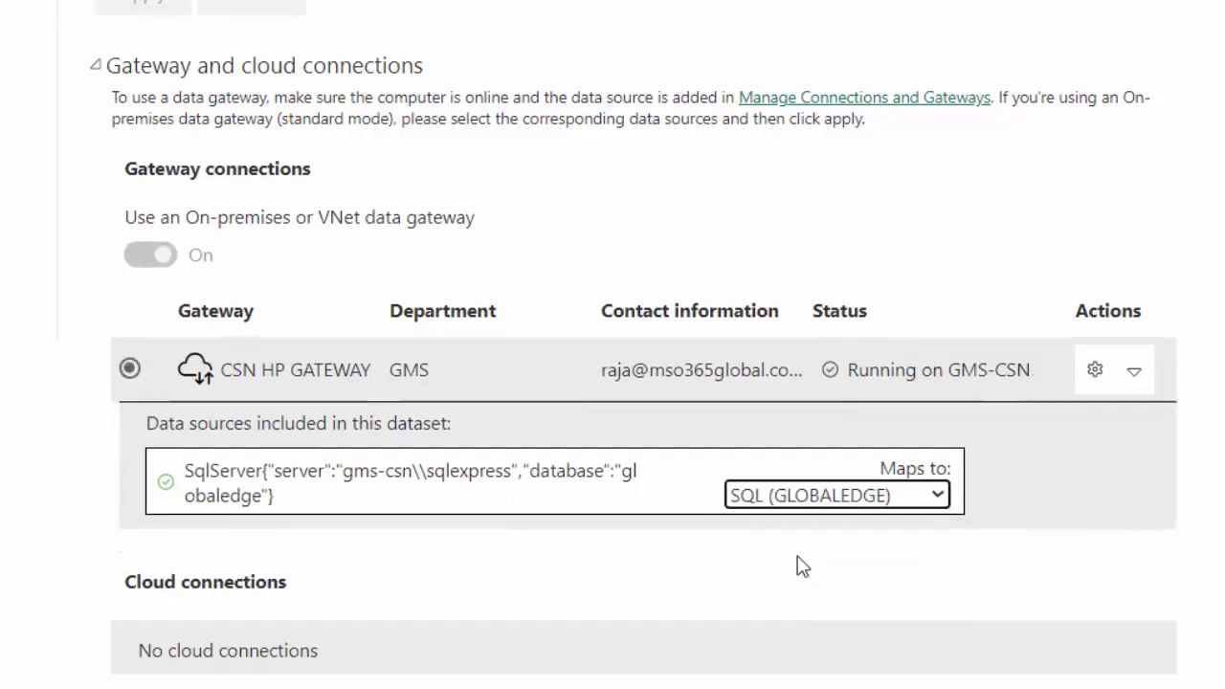
{"action": "left_click", "coordinate": [166, 684]}
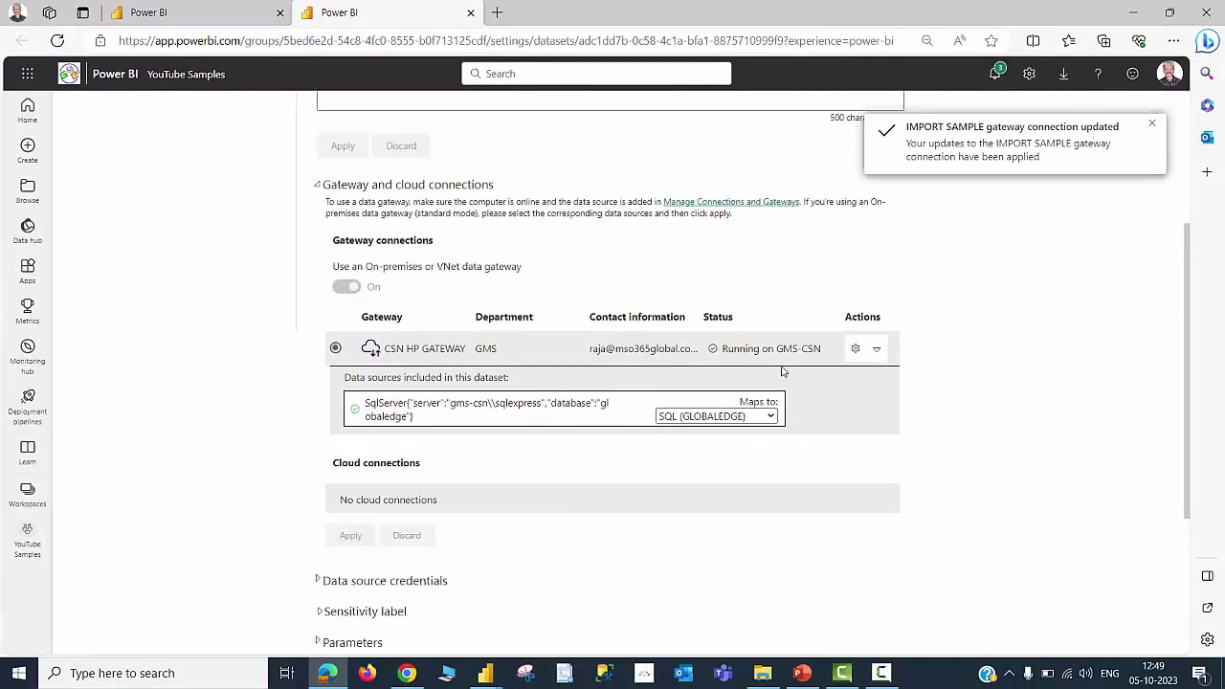
{"action": "scroll", "coordinate": [207, 383], "scroll_direction": "down", "scroll_amount": 2}
Switch IMPORT SAMPLE's refresh schedule On and set the refresh frequency to Daily.
{"action": "scroll", "coordinate": [319, 421], "scroll_direction": "down", "scroll_amount": 1}
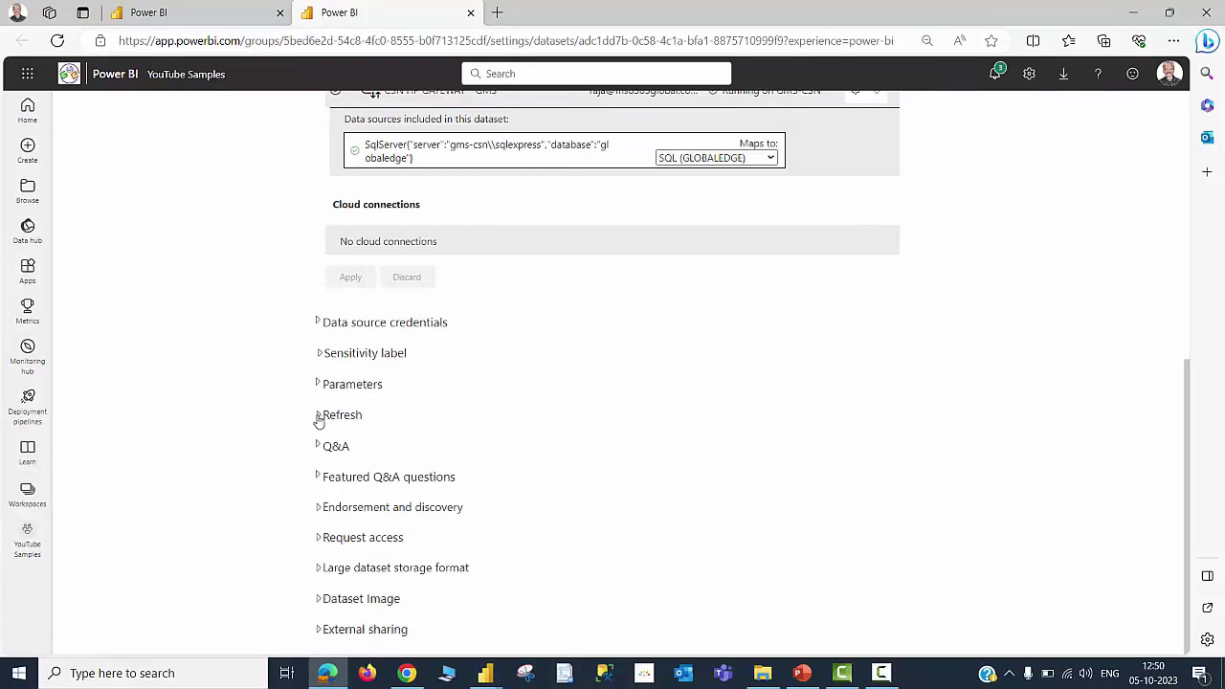
{"action": "left_click", "coordinate": [319, 417]}
{"action": "scroll", "coordinate": [544, 478], "scroll_direction": "down", "scroll_amount": 2}
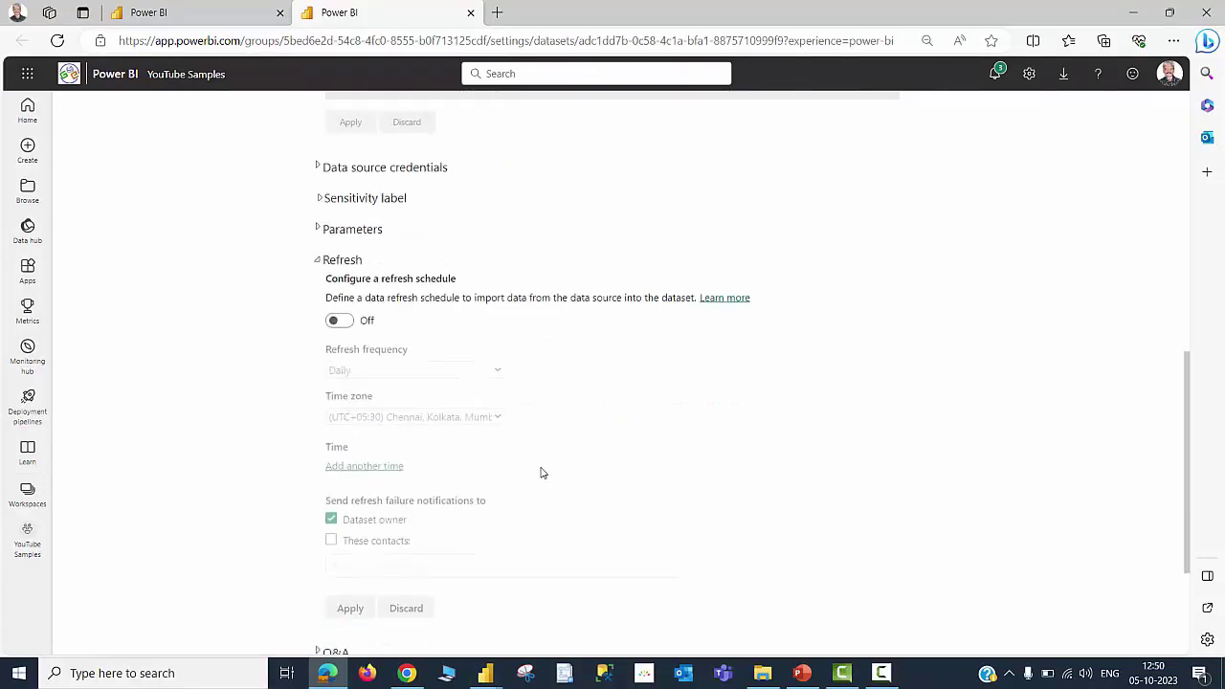
{"action": "left_click", "coordinate": [339, 307]}
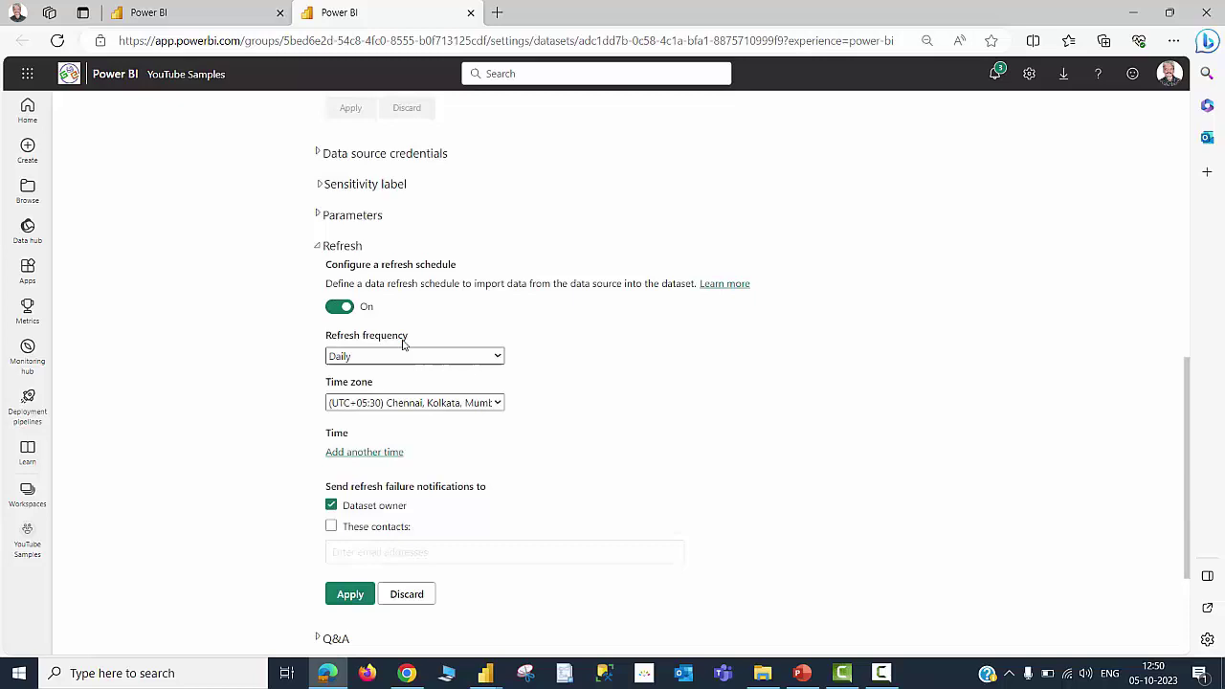
{"action": "left_click", "coordinate": [498, 356]}
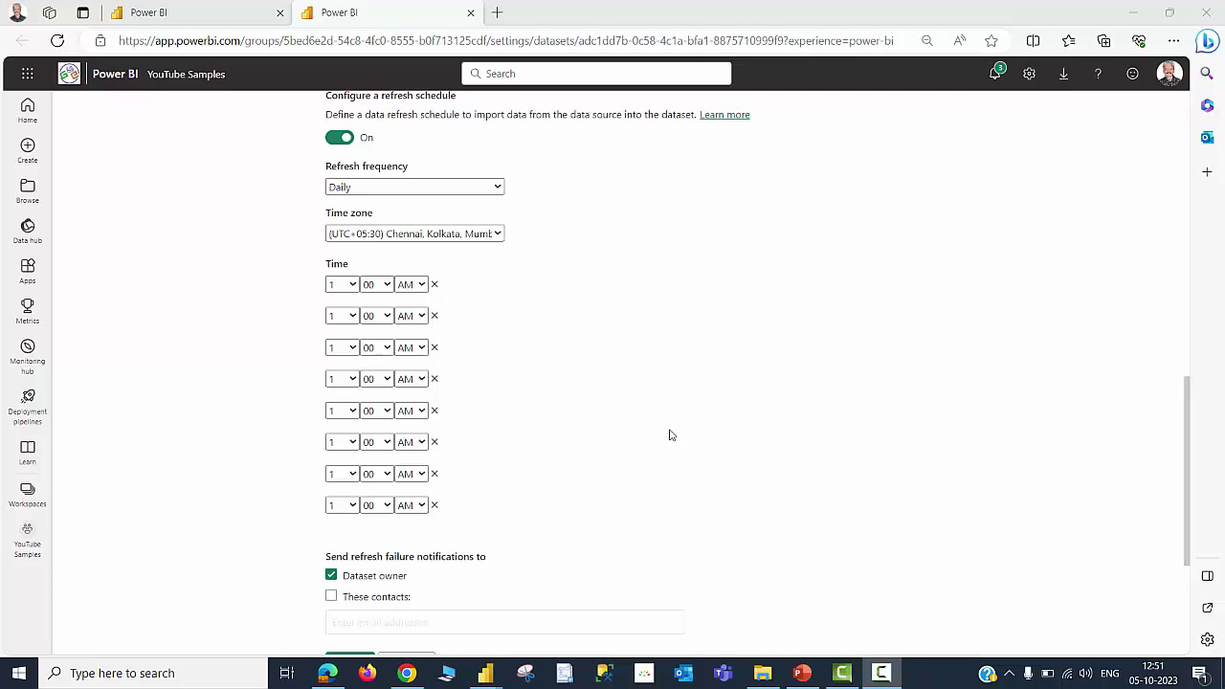
{"action": "scroll", "coordinate": [672, 432], "scroll_direction": "down", "scroll_amount": 2}
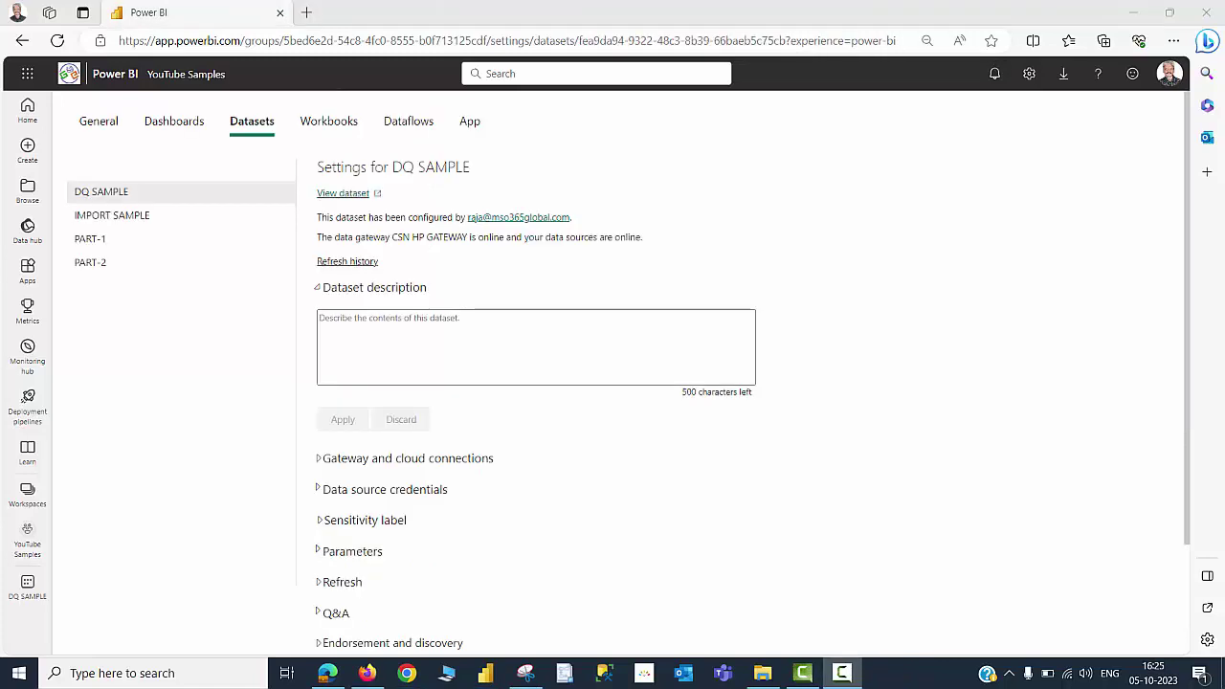
{"action": "left_click", "coordinate": [347, 262]}
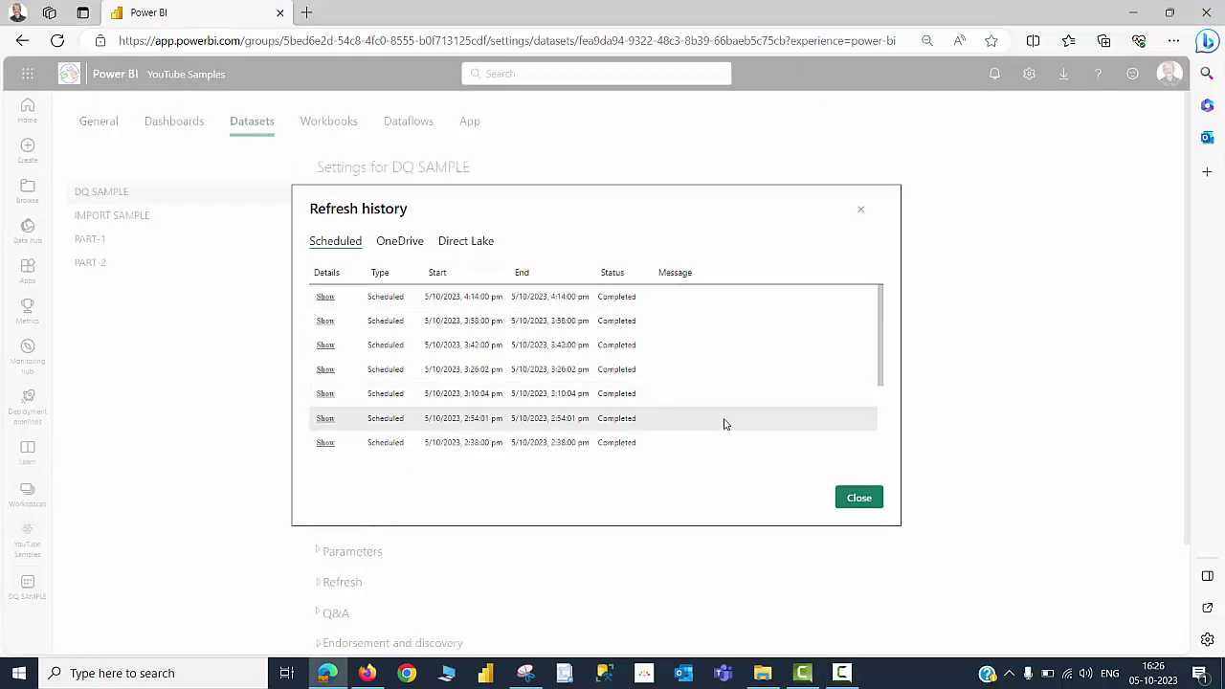
{"action": "left_click_drag", "start_coordinate": [879, 378], "coordinate": [881, 470]}
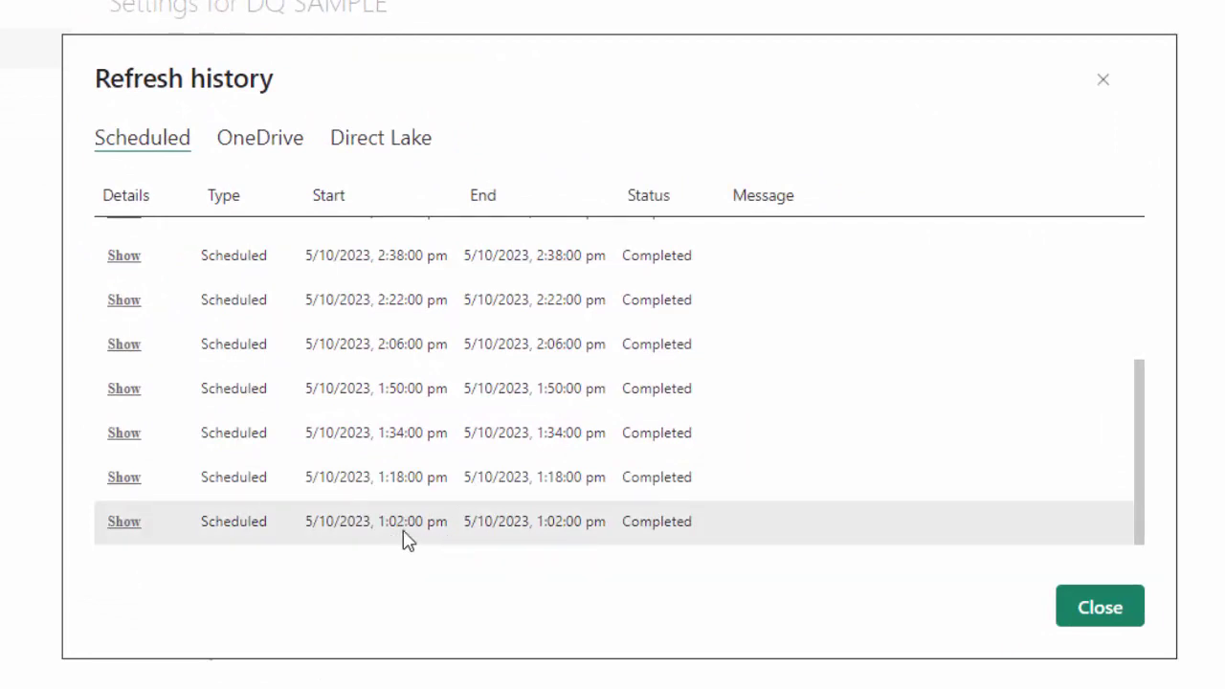
{"action": "scroll", "coordinate": [402, 541], "scroll_direction": "up", "scroll_amount": 5}
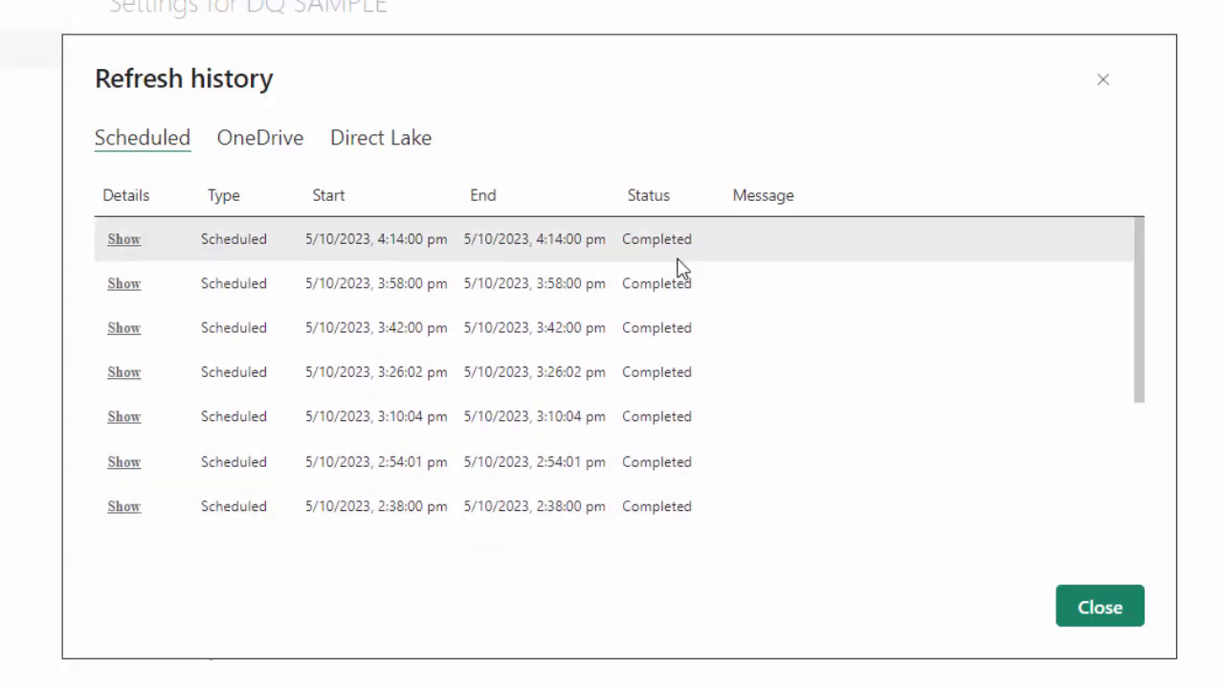
{"action": "scroll", "coordinate": [651, 287], "scroll_direction": "down", "scroll_amount": 3}
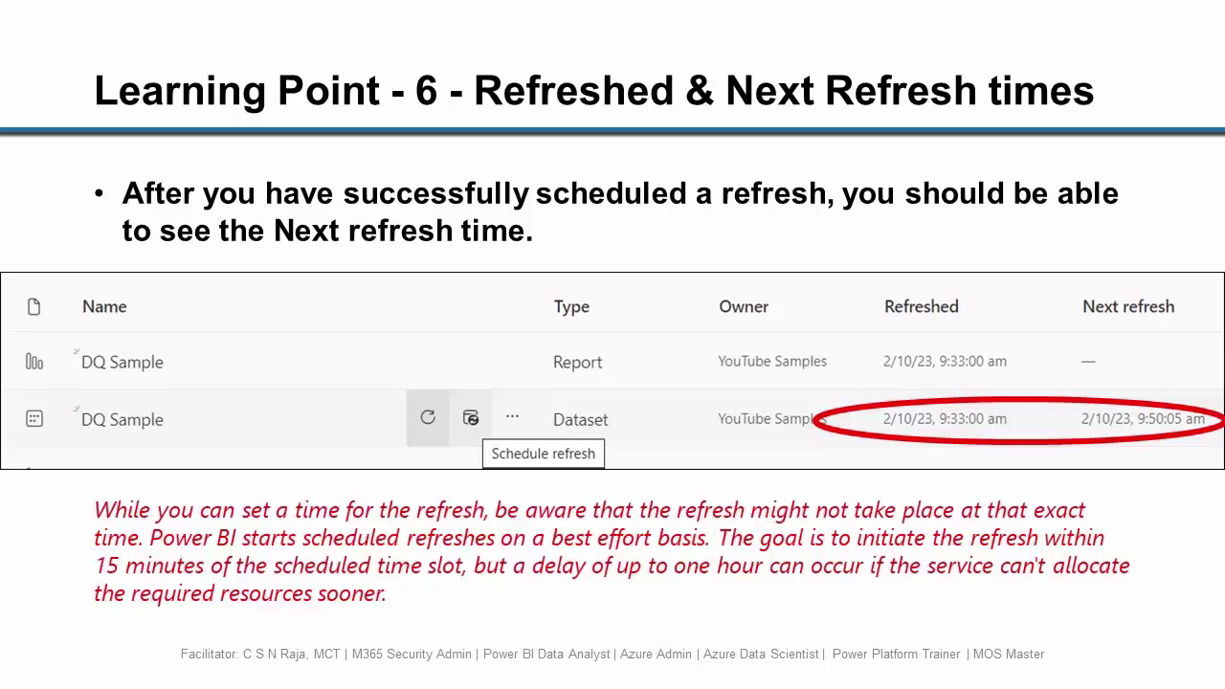
Advance to the 'Learning Point - 7 - Refresh history' slide.
{"action": "key", "text": "Right"}
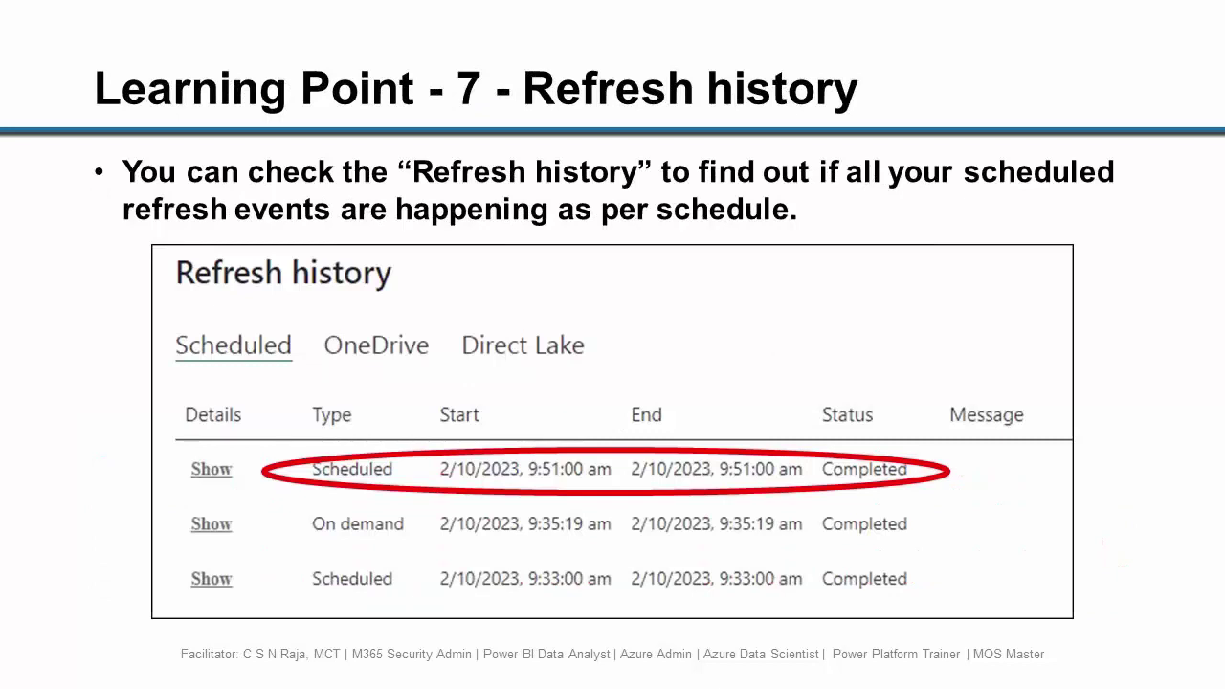